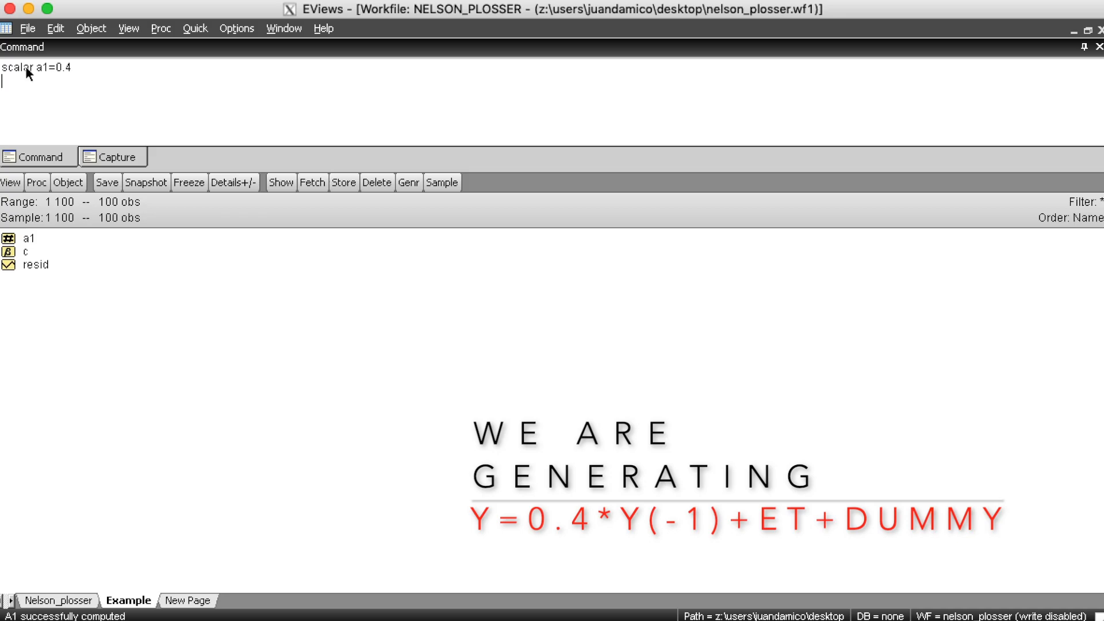
Generate the random normal series et=nrnd and the series dummy=0 over the full sample
type("genr et=nrnd")
key("Return")
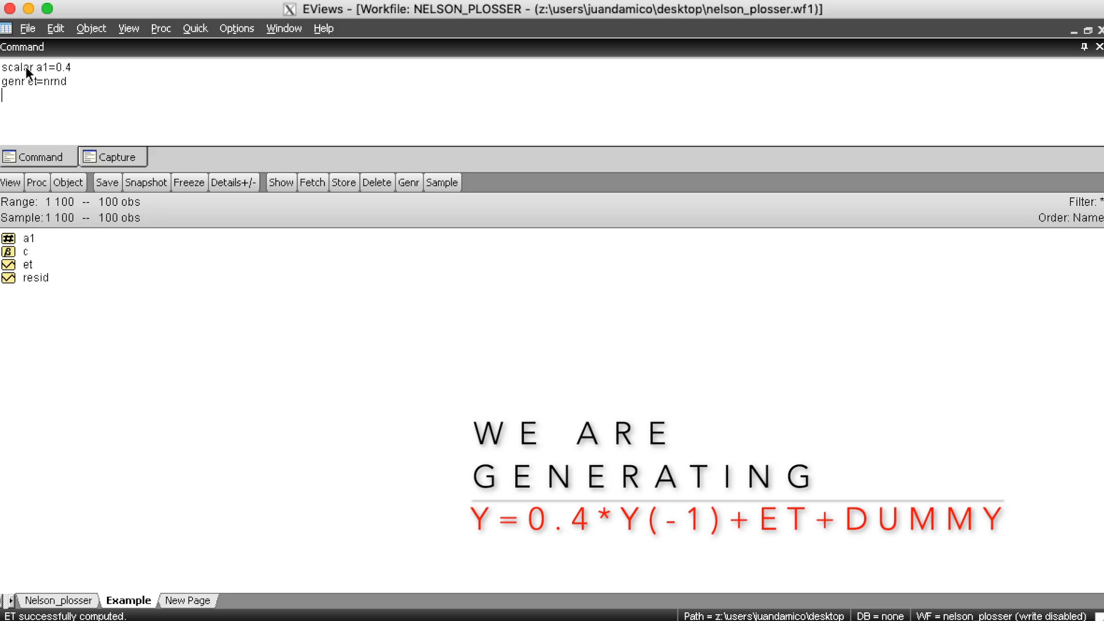
type("genr dummy=0")
key("Return")
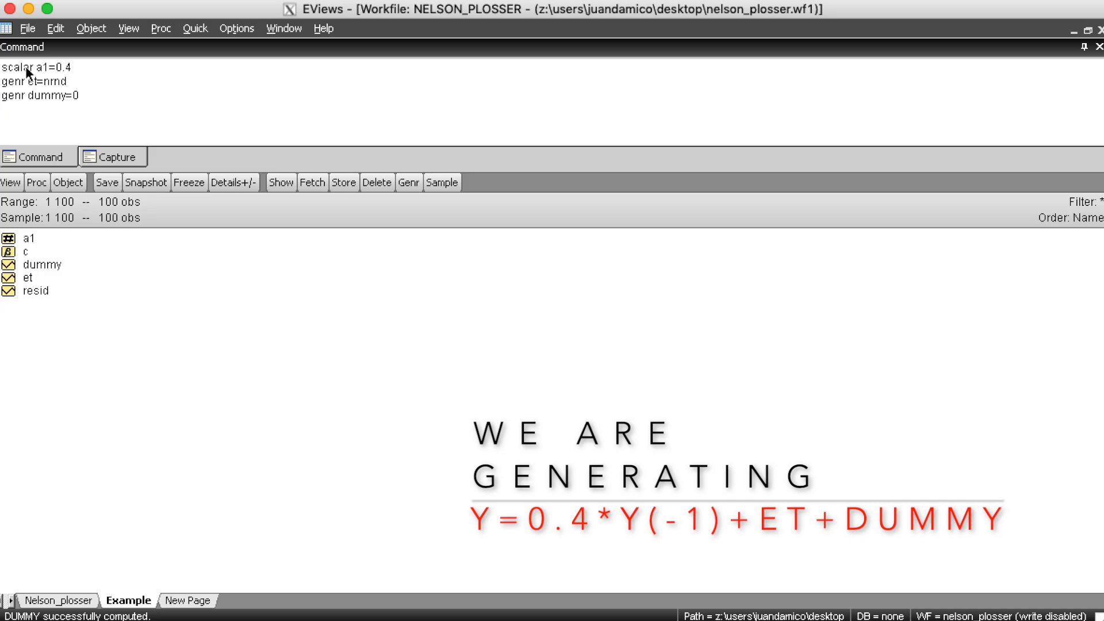
Open the dummy series and regenerate it as dummy=4 for the sample 50 100 only
double_click(59, 262)
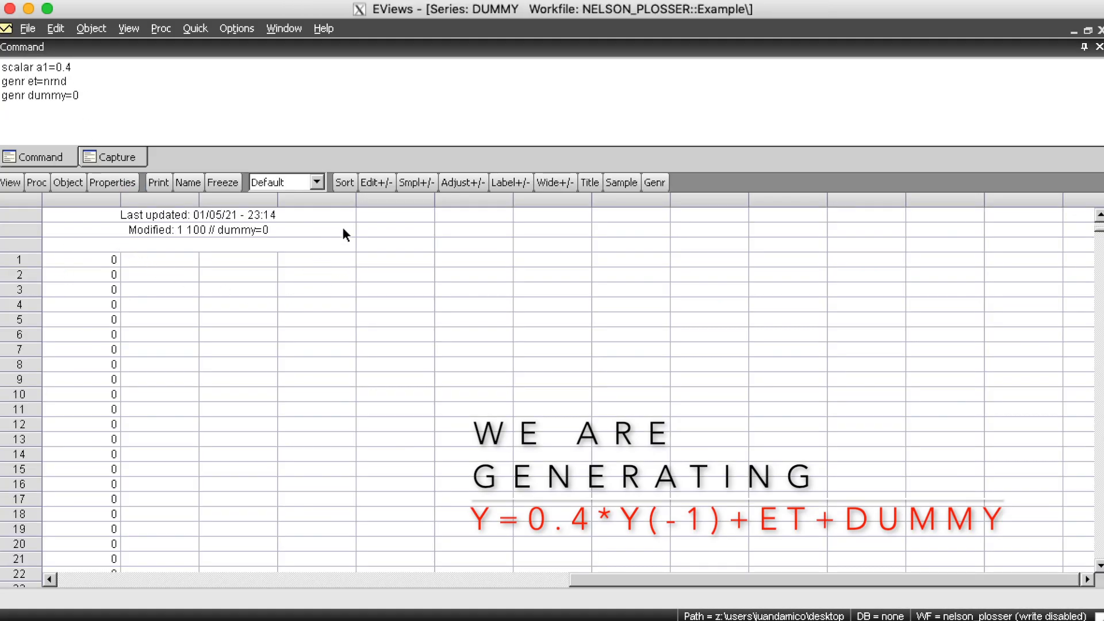
scroll(109, 472, "down", 20)
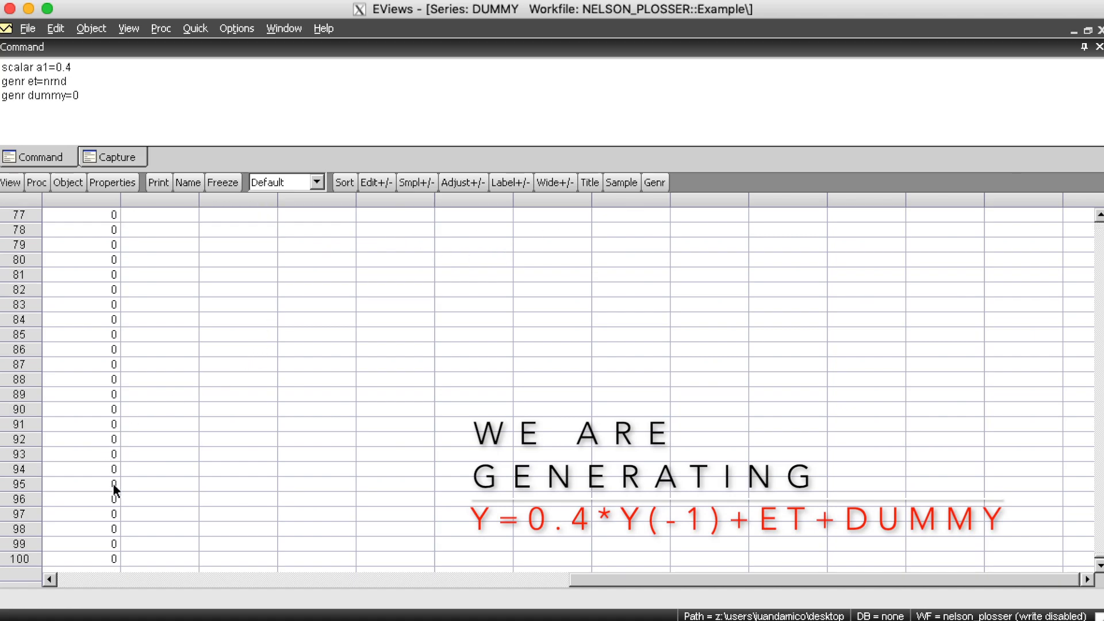
scroll(48, 273, "up", 20)
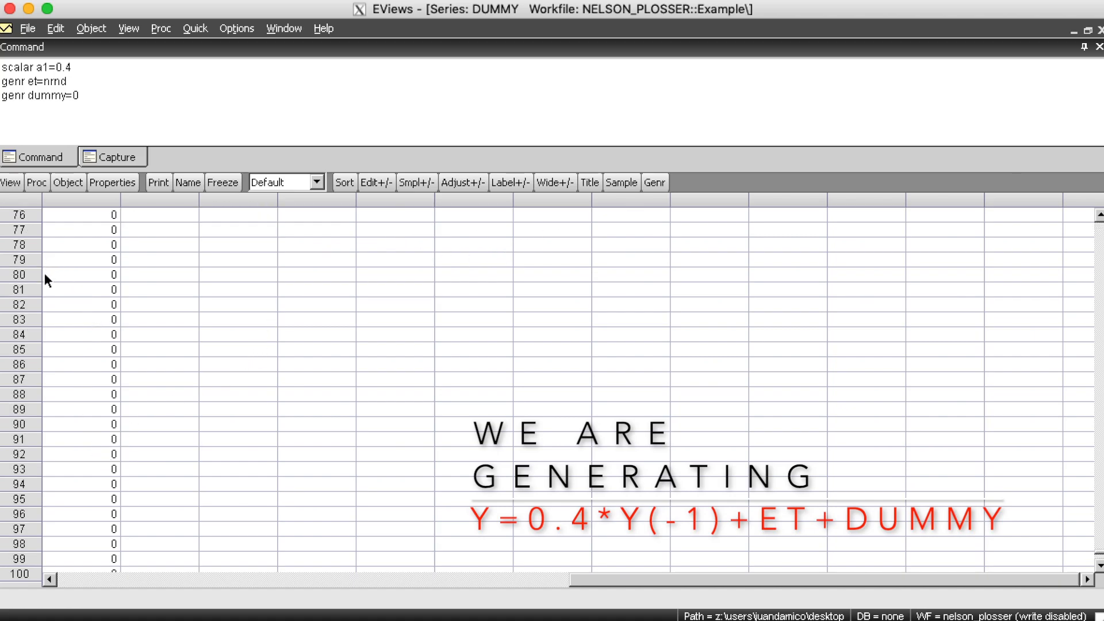
scroll(73, 306, "down", 3)
scroll(89, 431, "down", 2)
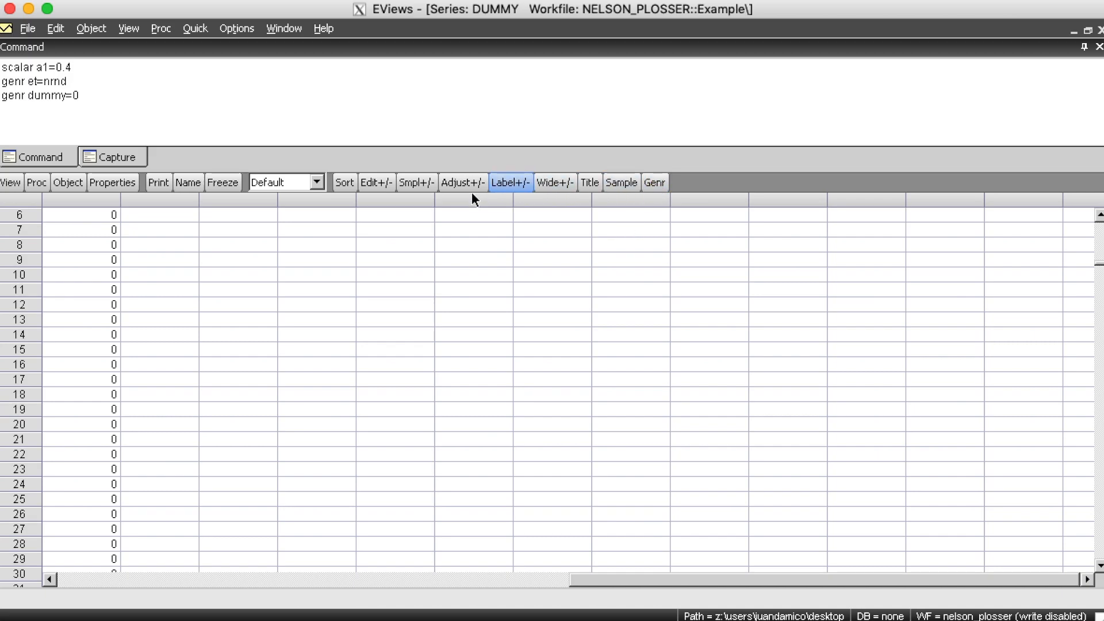
left_click(655, 183)
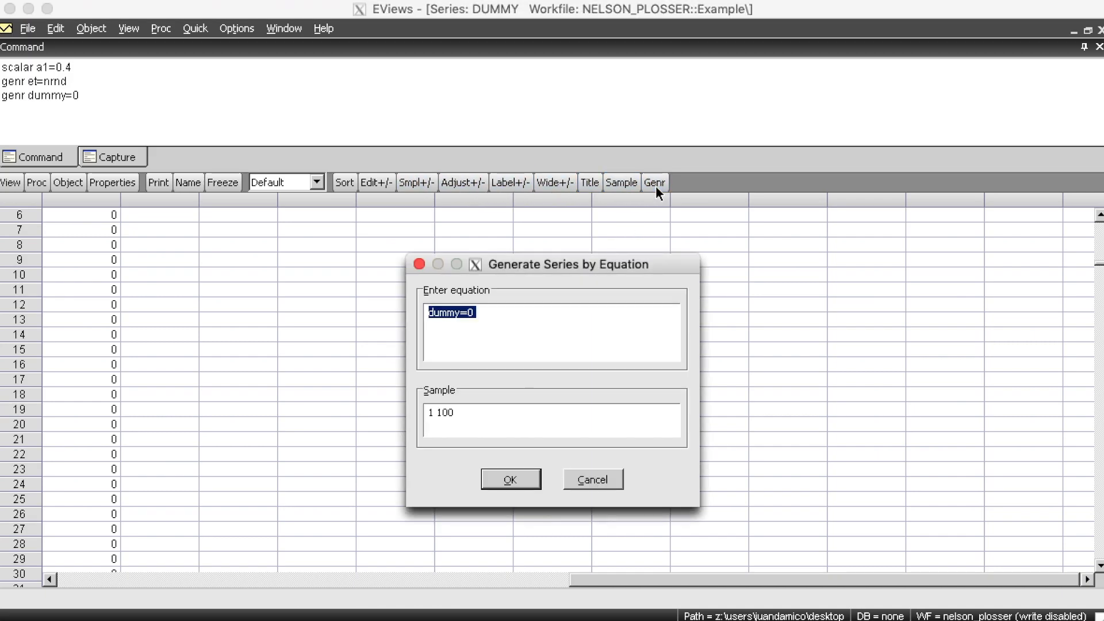
left_click(431, 411)
key("BackSpace")
key("BackSpace")
type("50")
left_click(488, 312)
type("4")
left_click(511, 480)
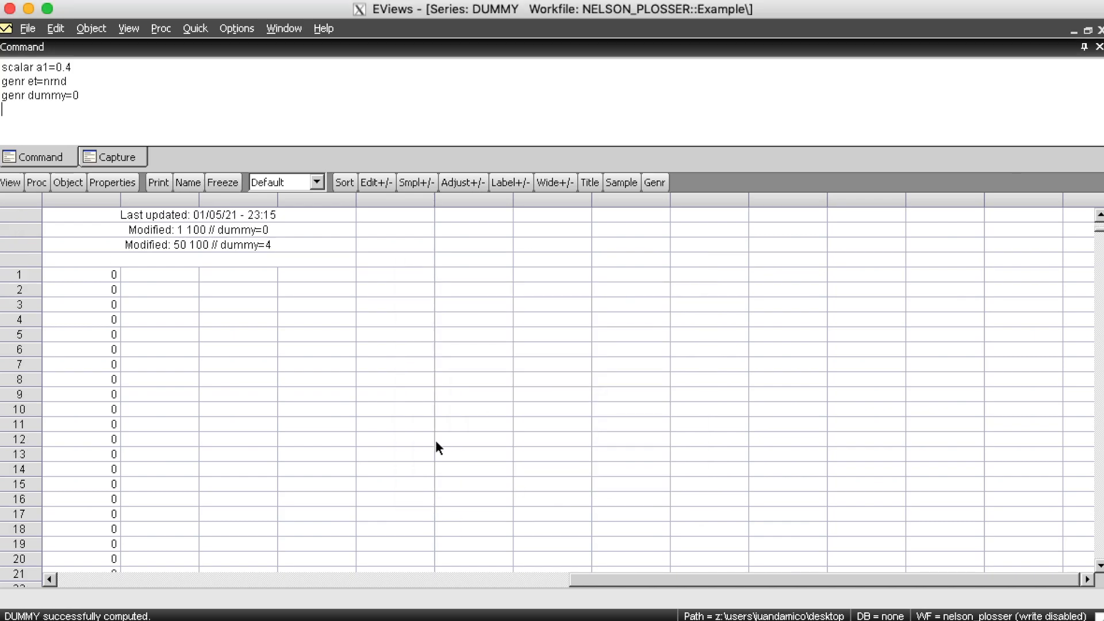
Check the dummy series values around observation 50 and down to observation 100, and close the series
scroll(150, 369, "down", 4)
scroll(148, 396, "down", 9)
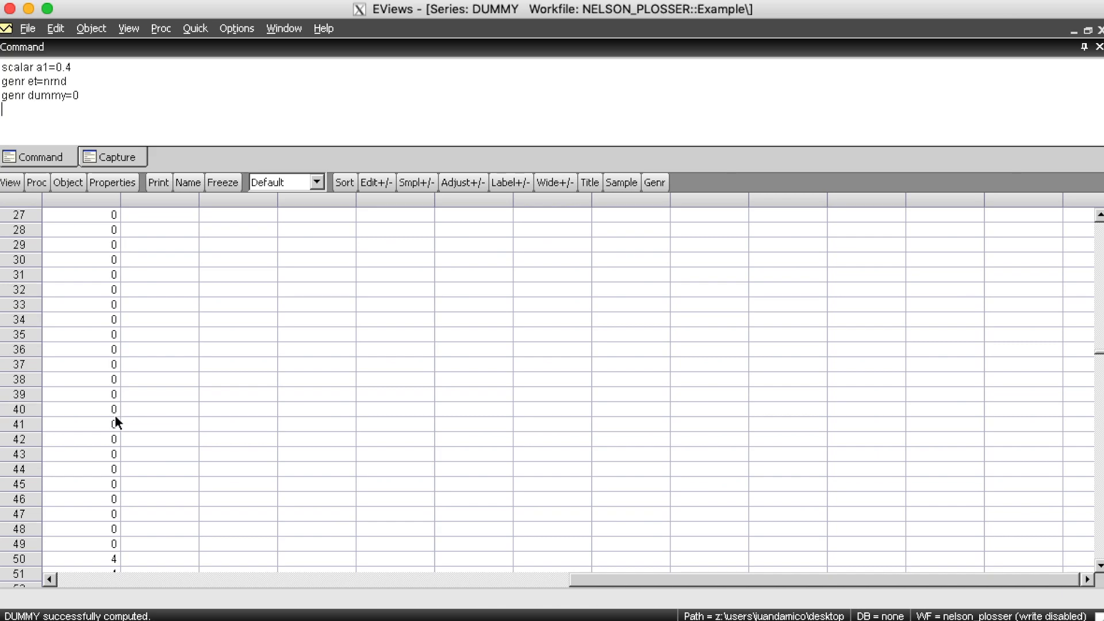
scroll(116, 423, "down", 1)
scroll(104, 536, "down", 16)
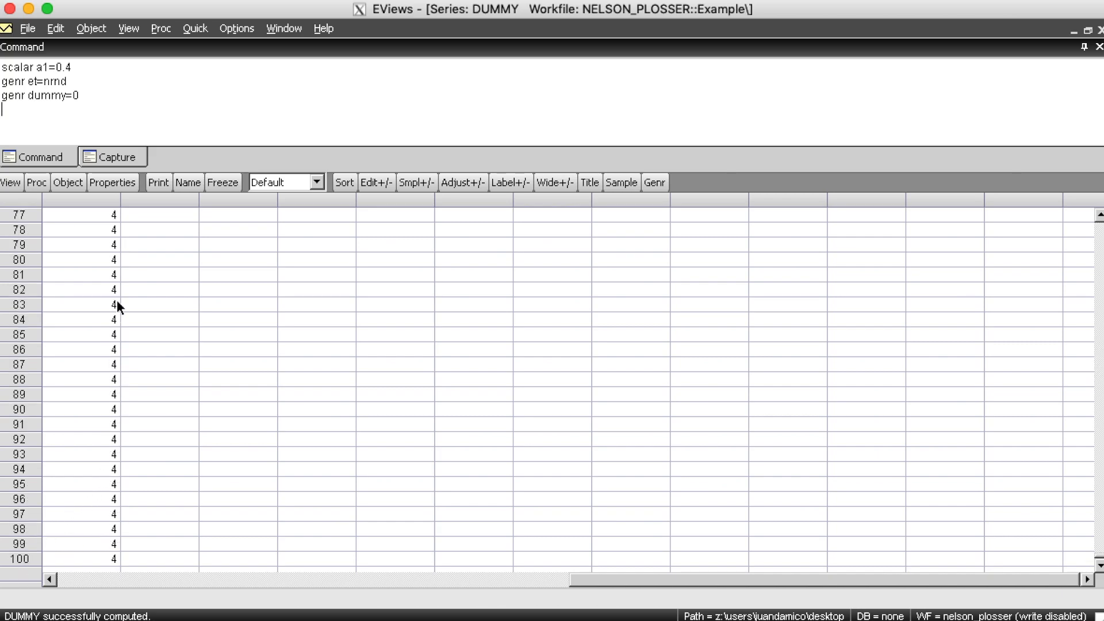
left_click(1100, 30)
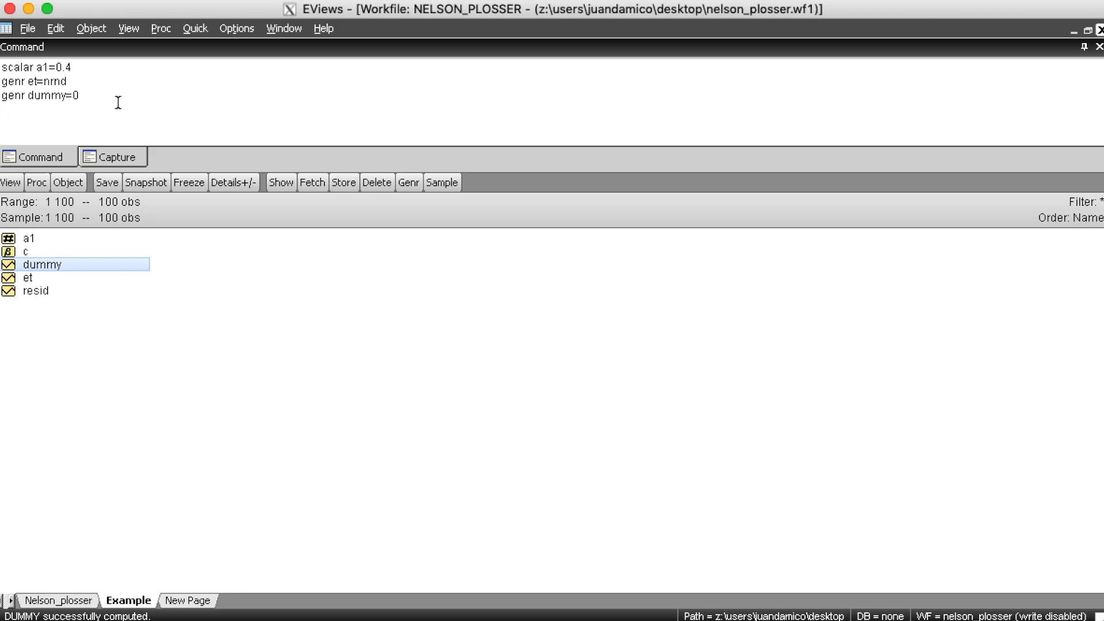
Restrict the sample to 1 1 and generate the starting value y=0
type("smpl 1 1")
key("Return")
type("genr y")
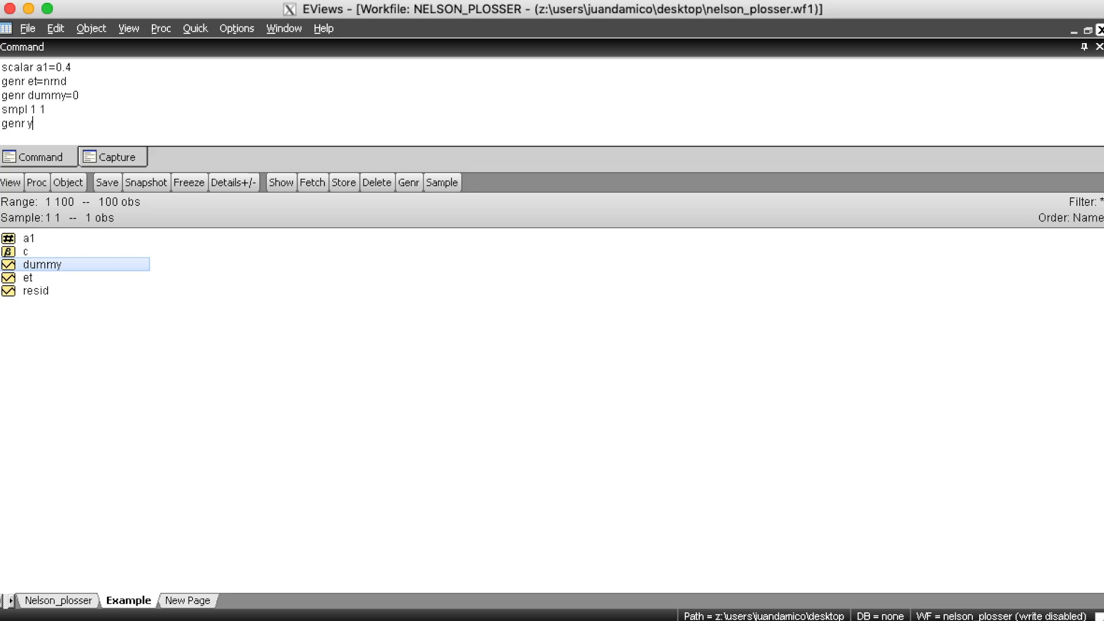
type("=0")
key("Return")
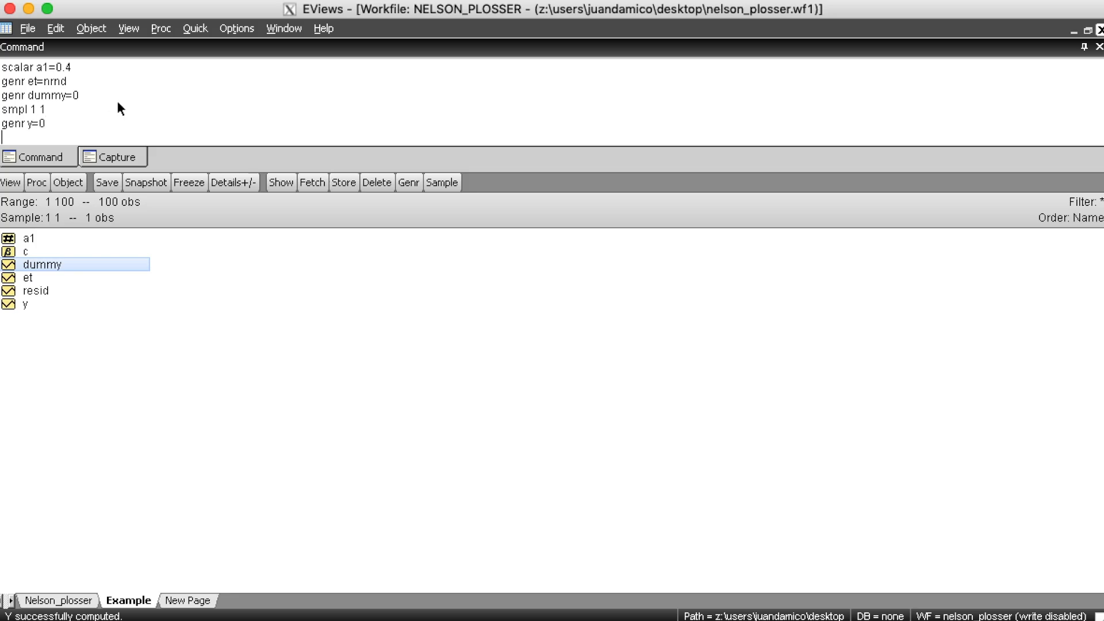
Set the sample to 2 100 and compute the series y=a1*y(-1)+et
type("smpl 2 100")
key("Return")
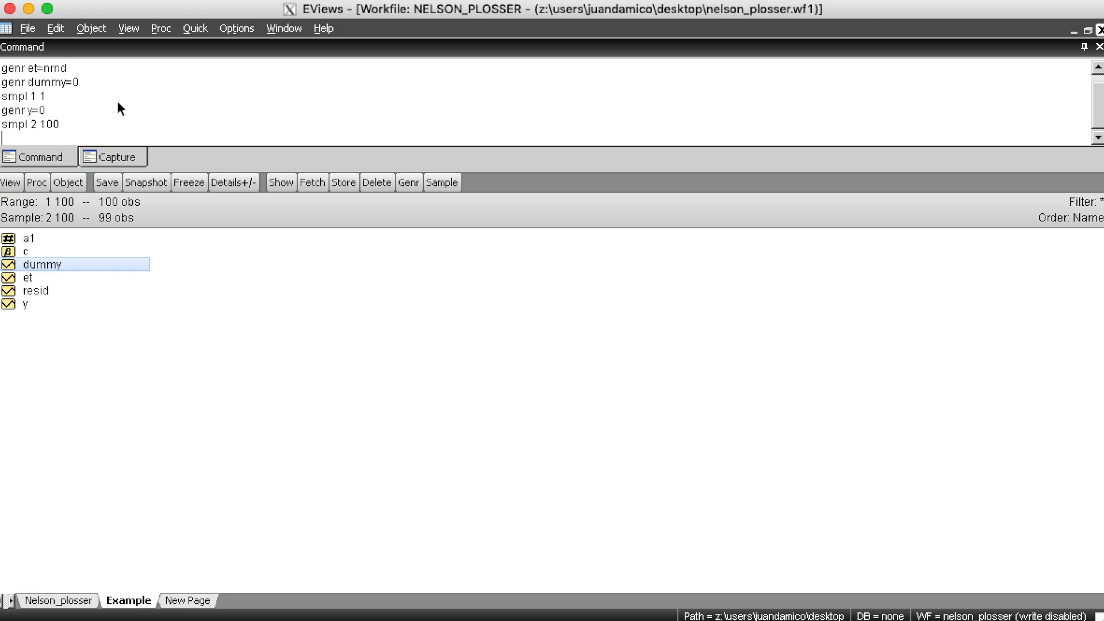
type("series y=a1*y(-1")
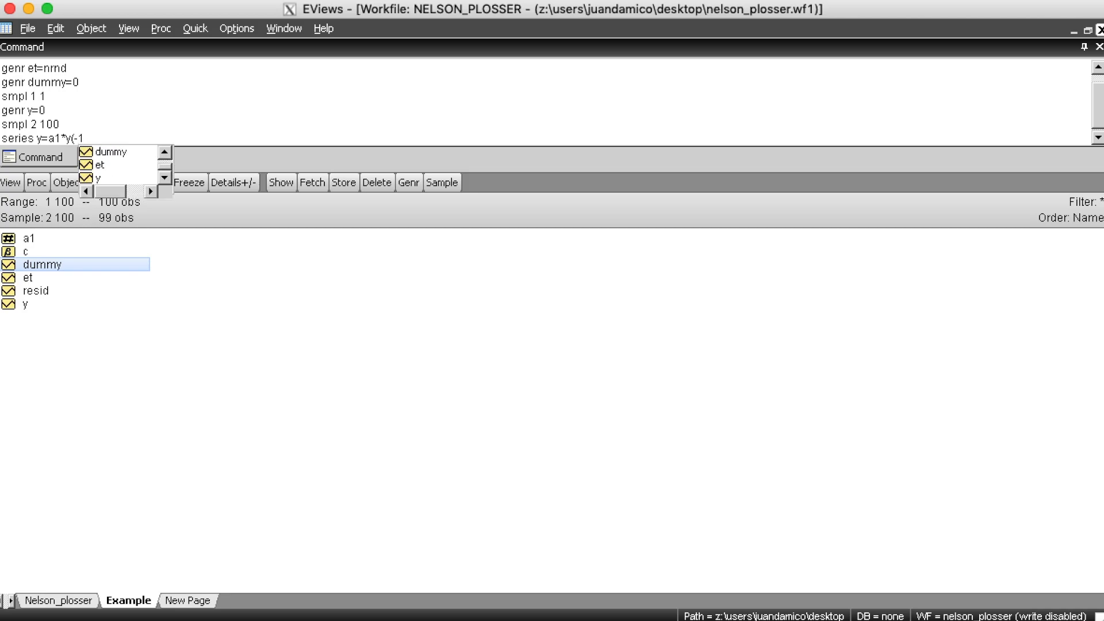
type(")+et")
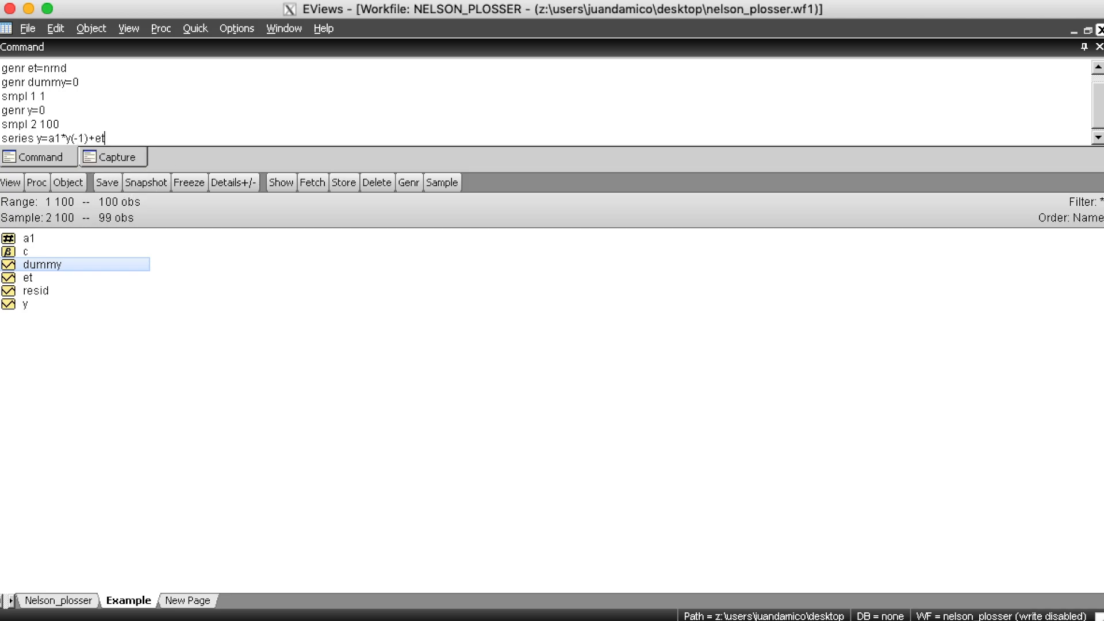
key("Return")
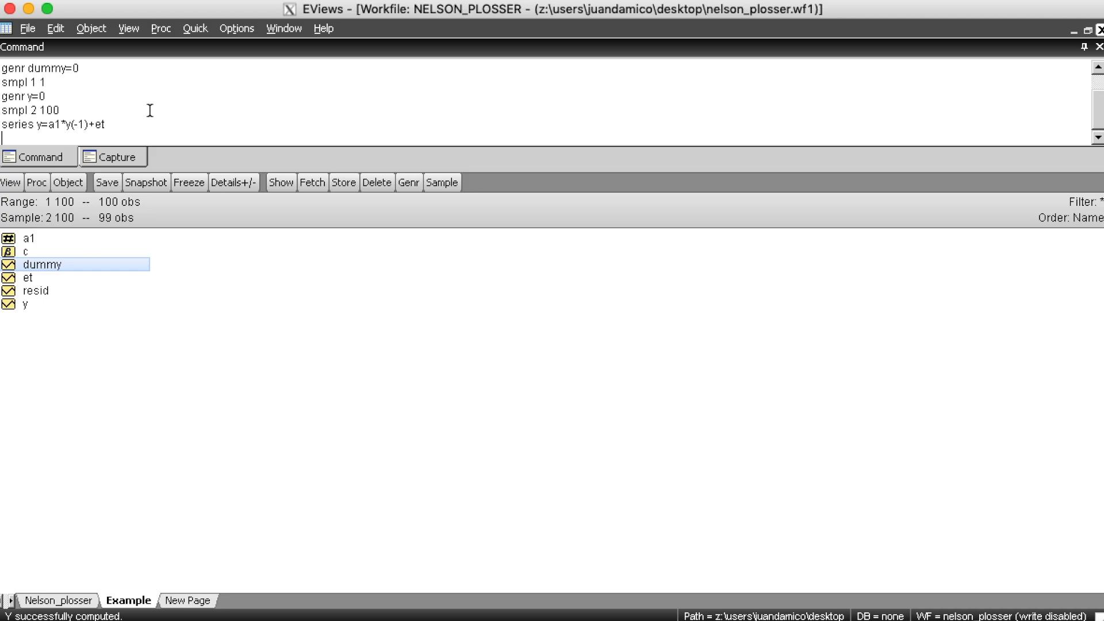
Open the y series and display it as a basic Line & Symbol graph of the raw data
double_click(32, 304)
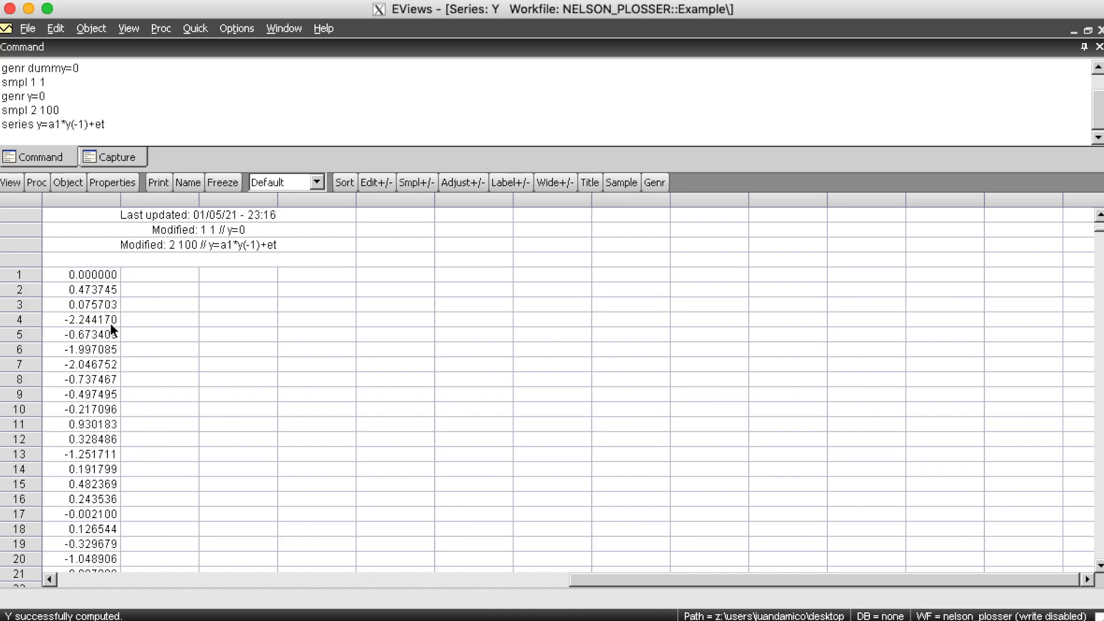
left_click(11, 183)
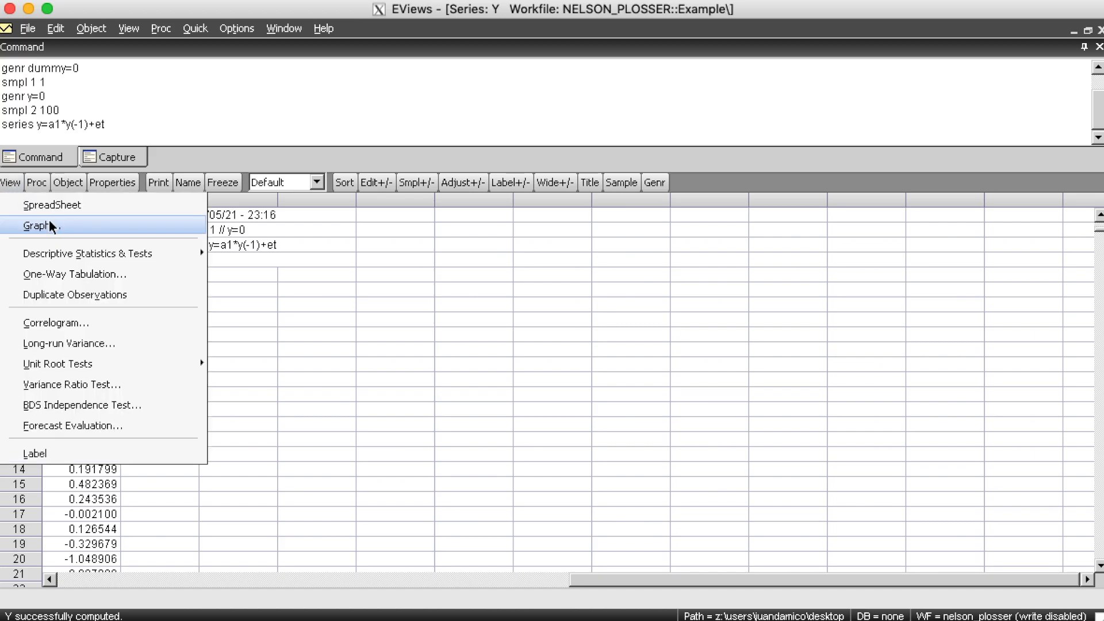
left_click(52, 226)
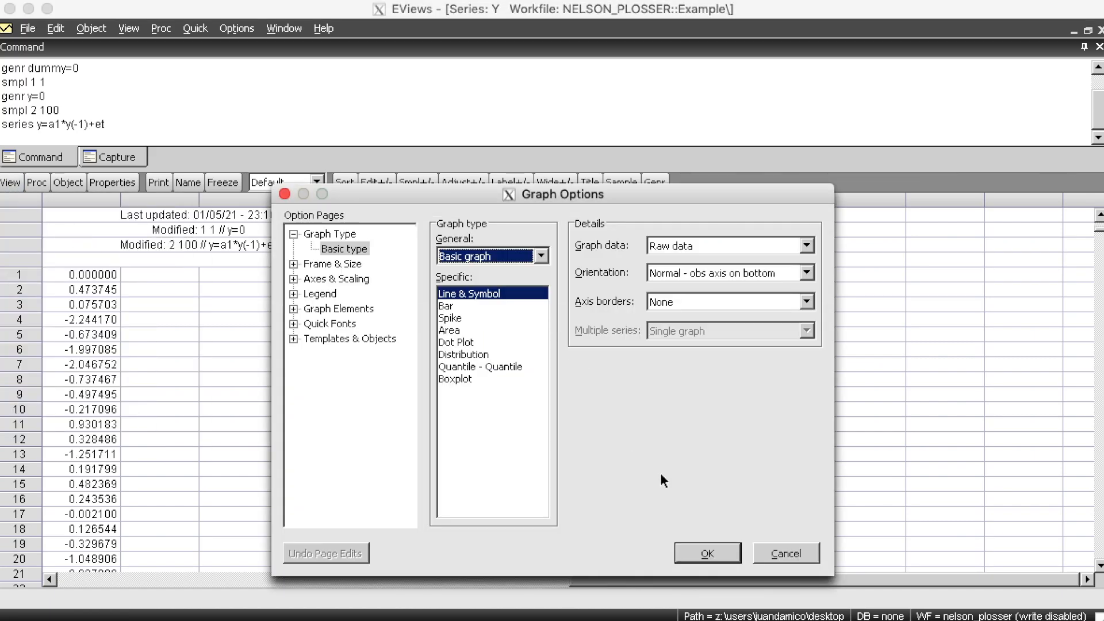
left_click(707, 552)
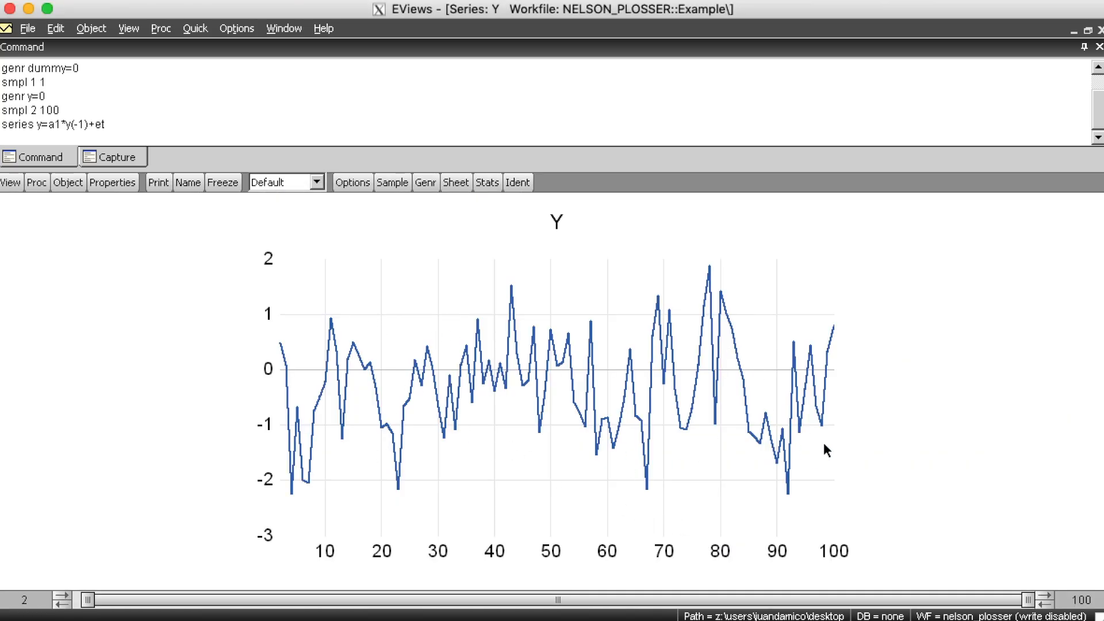
Show the correlogram of y in level with 36 lags
left_click(10, 183)
left_click(71, 323)
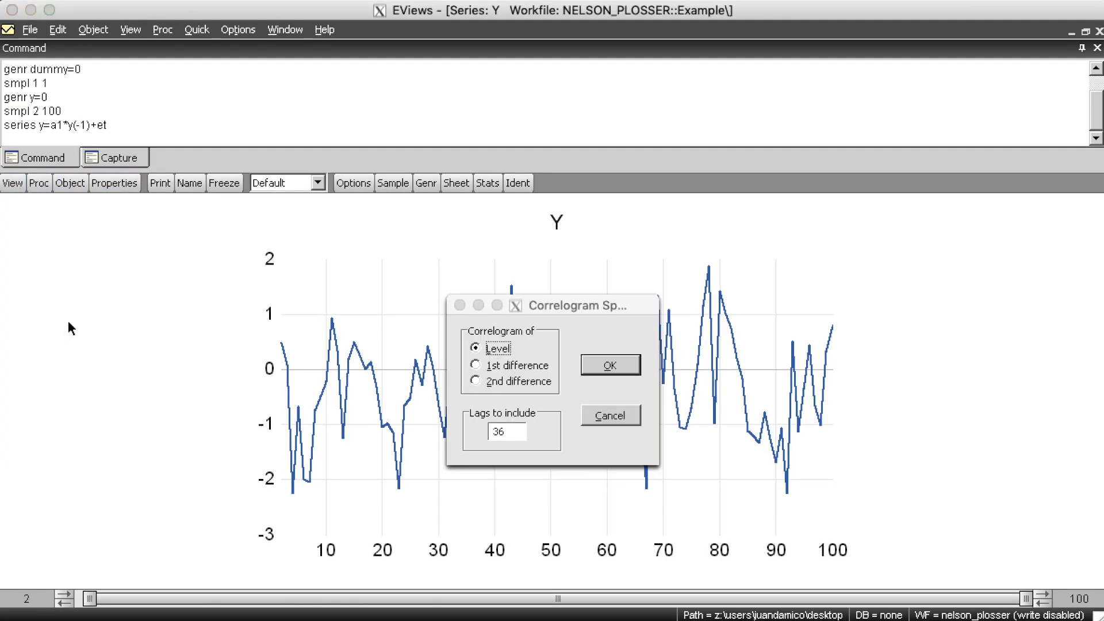
left_click(607, 368)
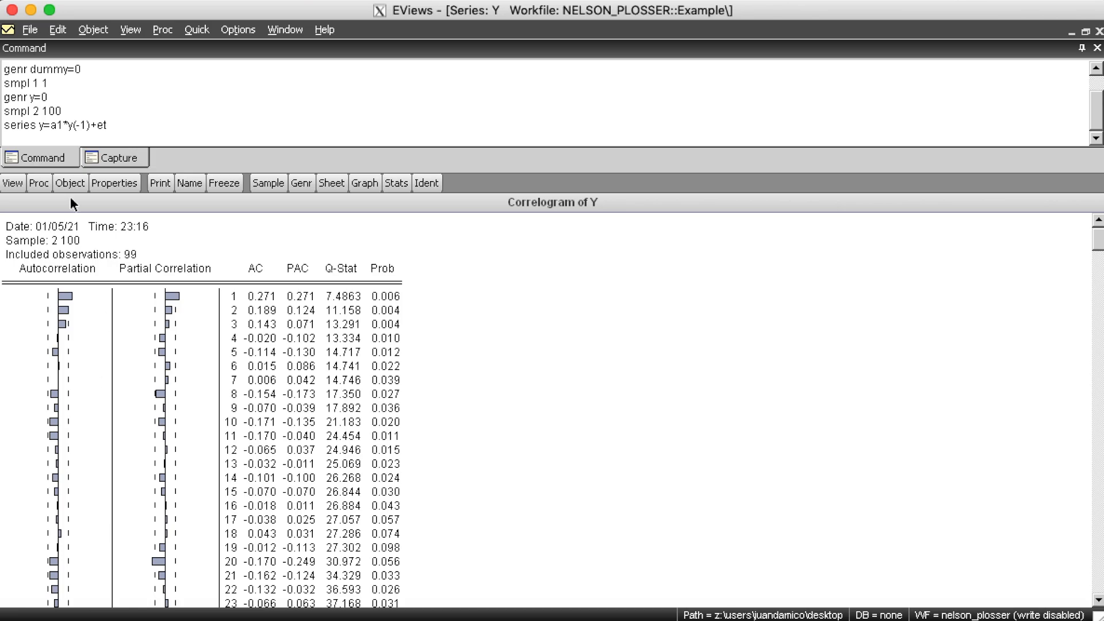
Run an Augmented Dickey-Fuller test on the level of y with no intercept or trend, and close the series
left_click(16, 181)
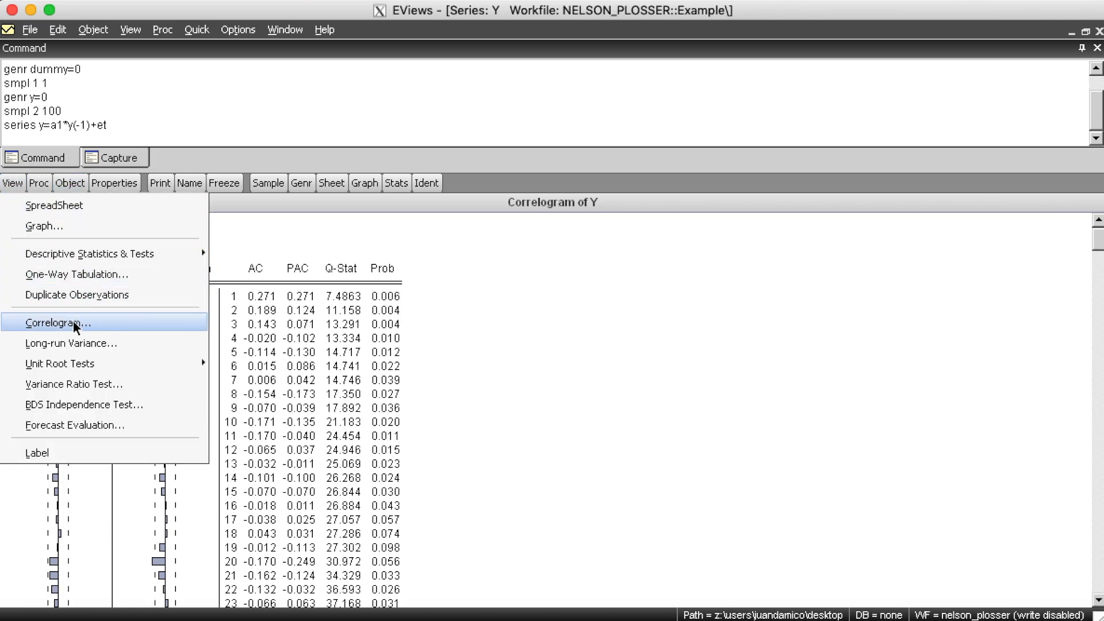
mouse_move(75, 363)
left_click(232, 367)
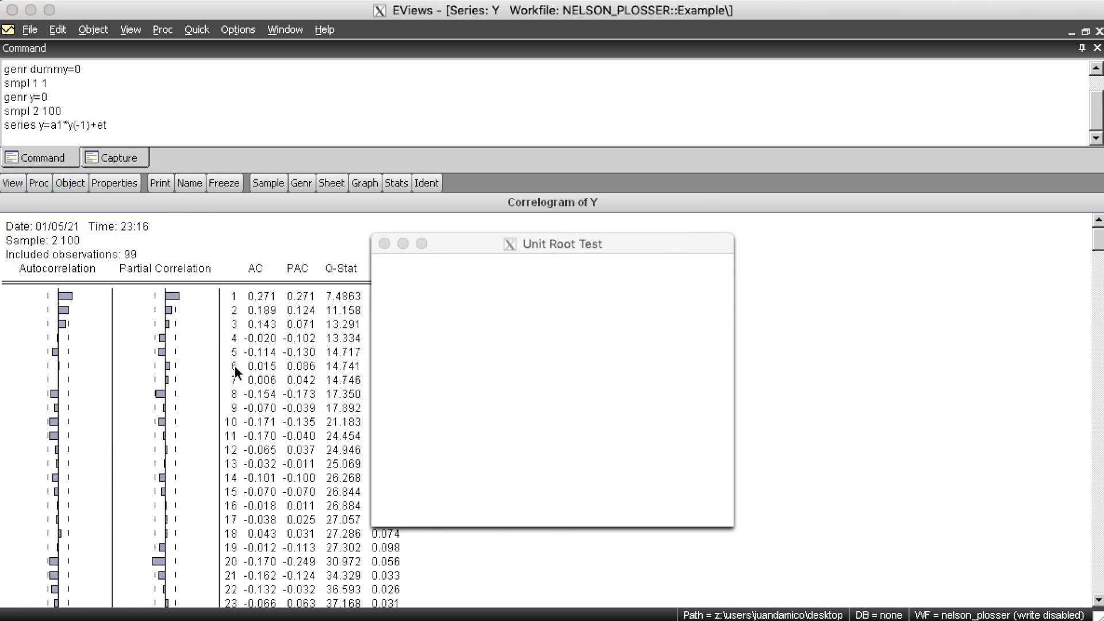
left_click(425, 457)
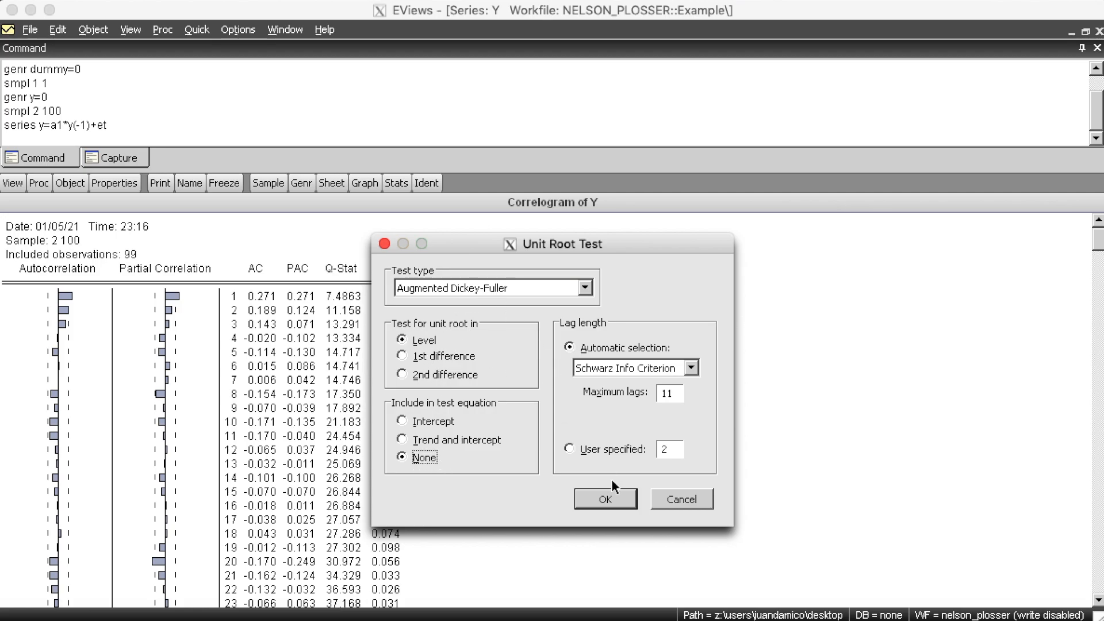
left_click(604, 499)
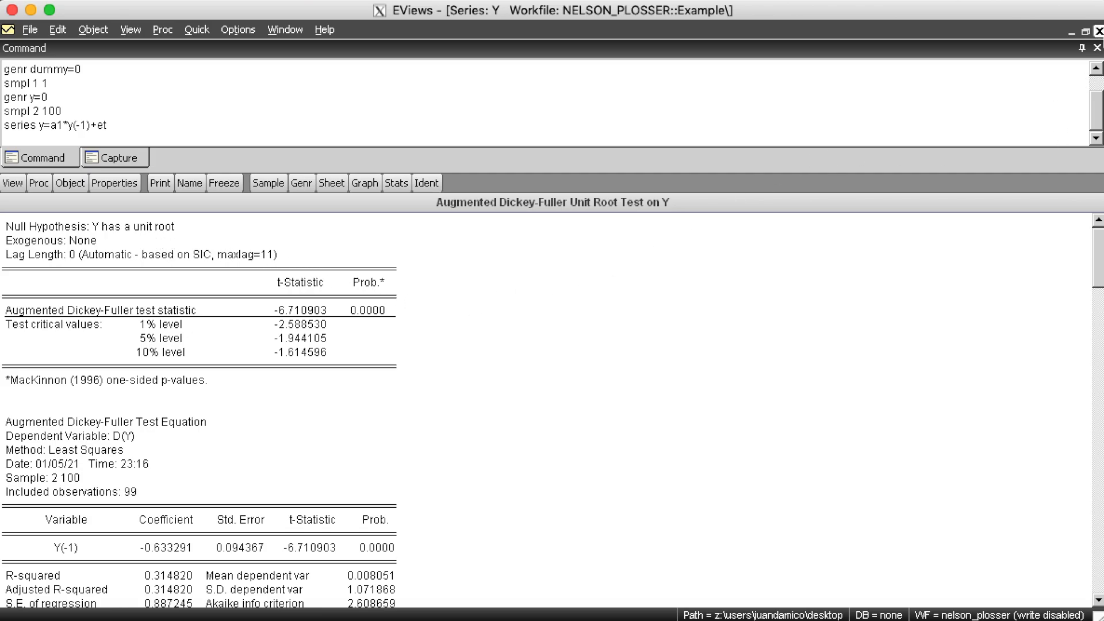
left_click(1100, 32)
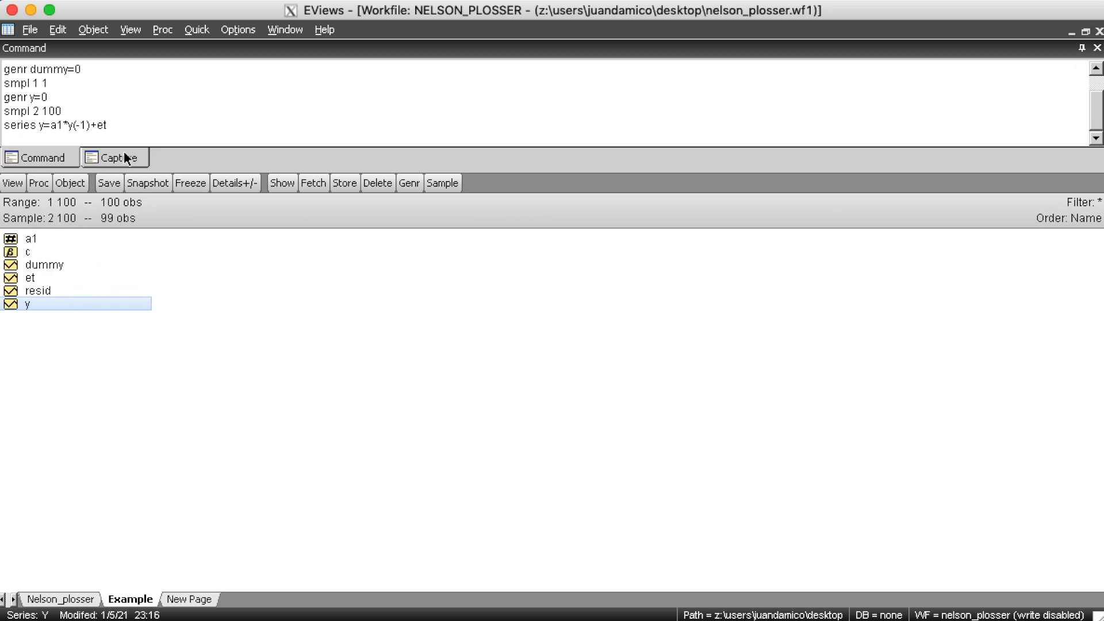
Add the dummy to the existing y equation and rerun it as series y=a1*y(-1)+et+dummy
left_click(173, 124)
type("+dummy")
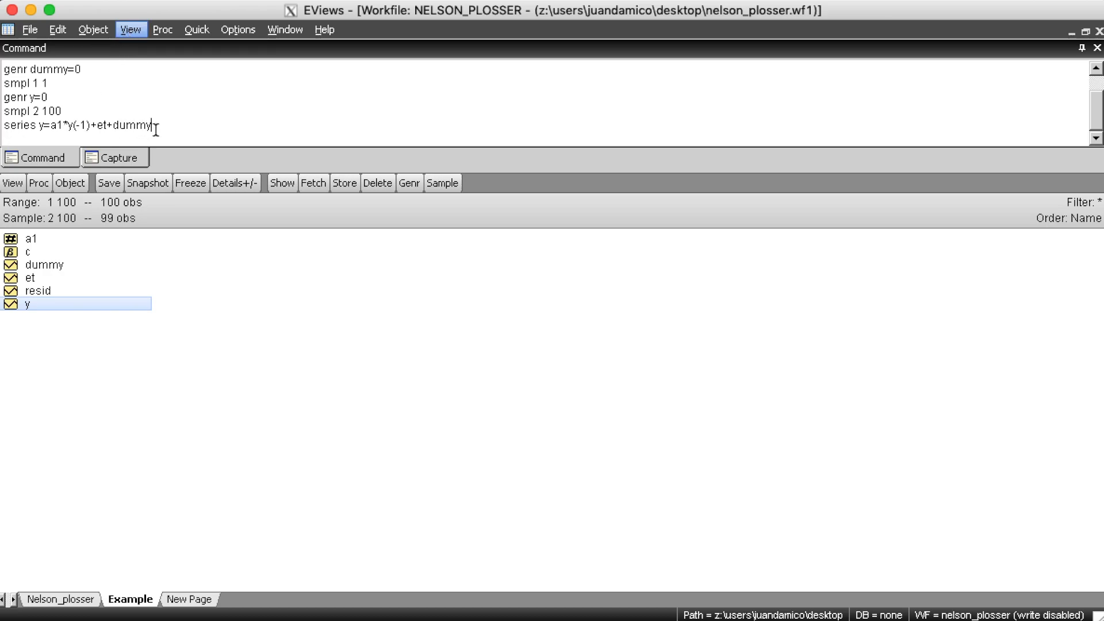
key("Return")
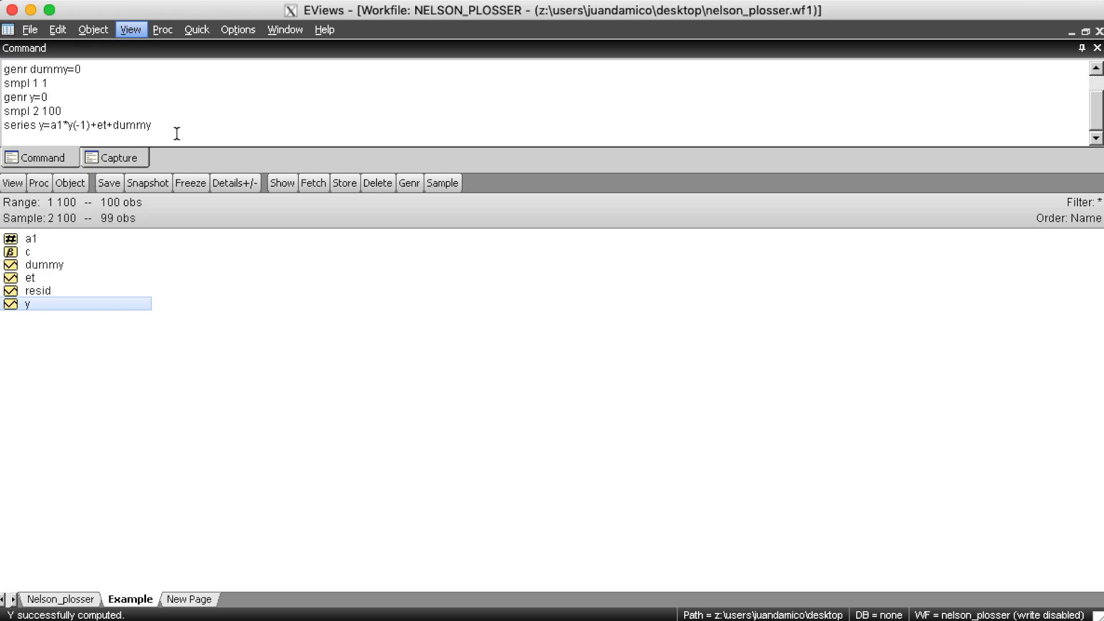
Open the recomputed y series with the dummy term and plot it as a line graph
left_click(47, 304)
double_click(47, 304)
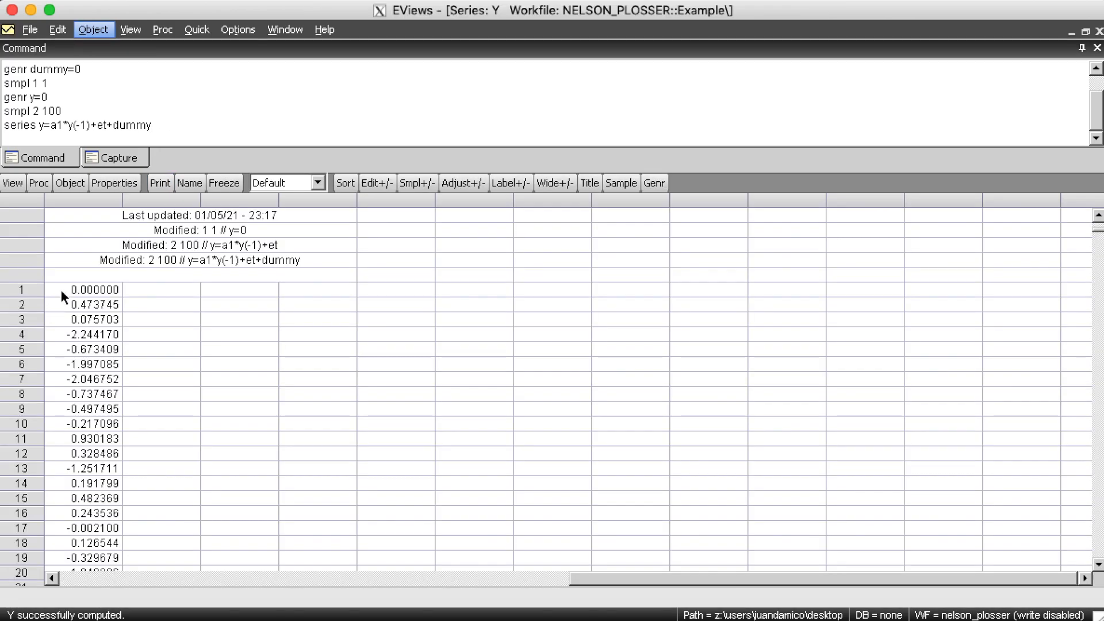
left_click(14, 190)
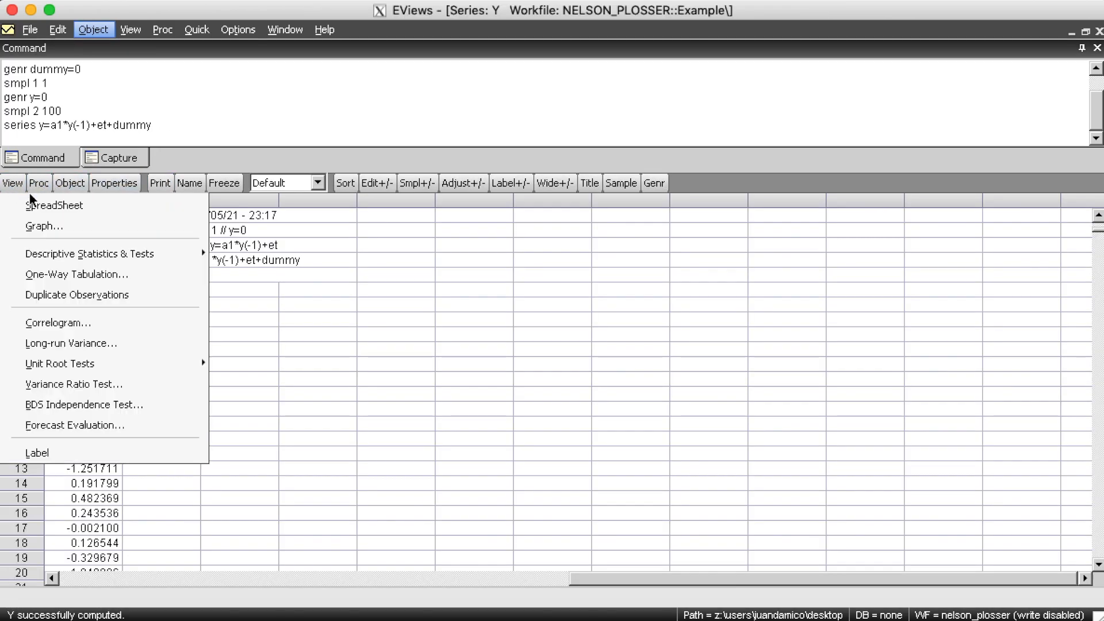
left_click(52, 226)
left_click(706, 551)
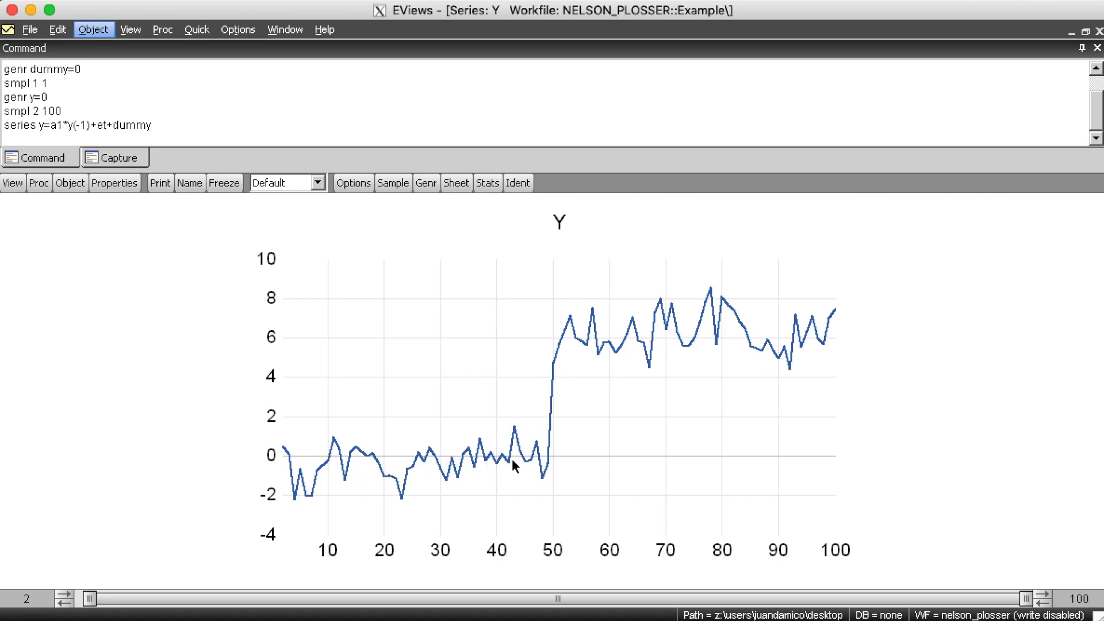
Draw a roughly horizontal freehand line along the pre-break part of the y graph, up to about observation 42
mouse_move(507, 463)
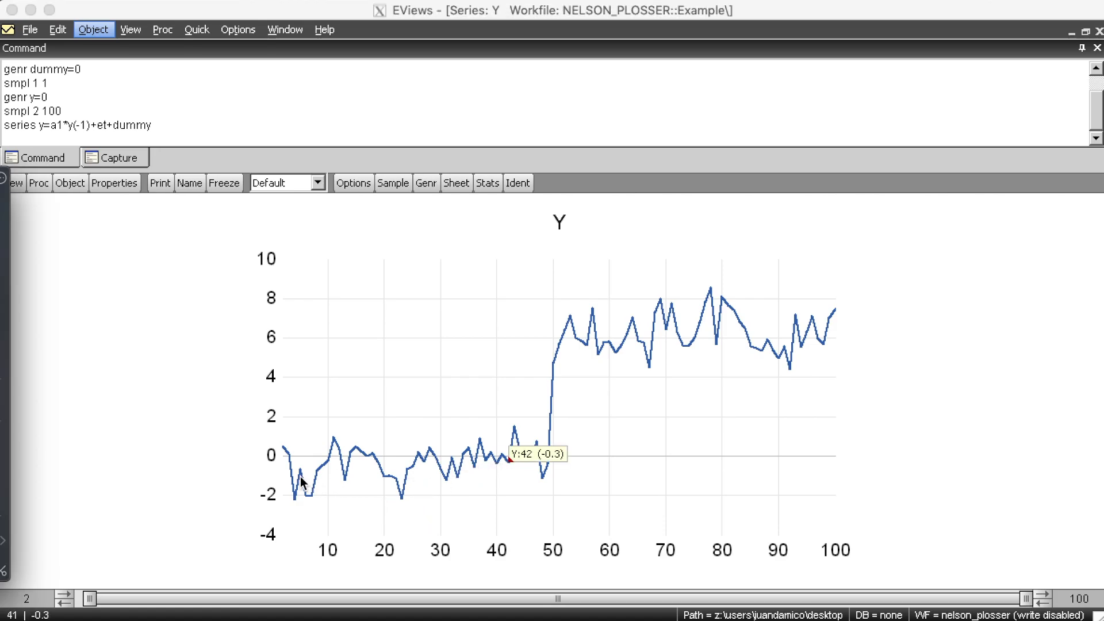
left_click_drag(341, 466, 433, 461)
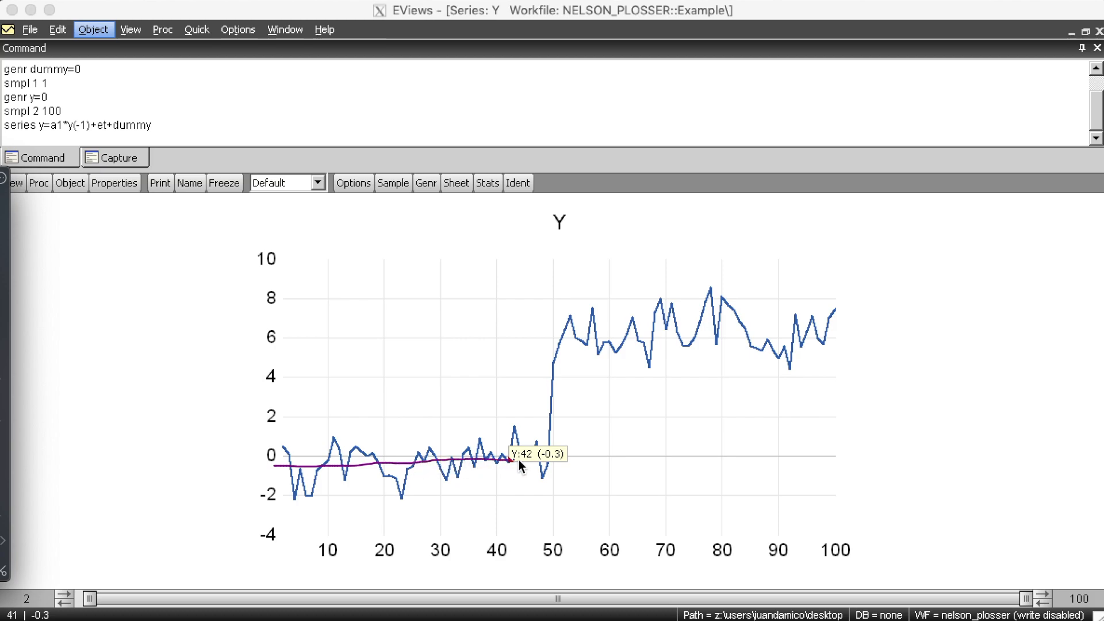
Draw roughly horizontal freehand lines along the pre-break and post-break parts of the y graph to mark the two mean levels
left_click_drag(549, 344, 814, 340)
left_click(869, 334)
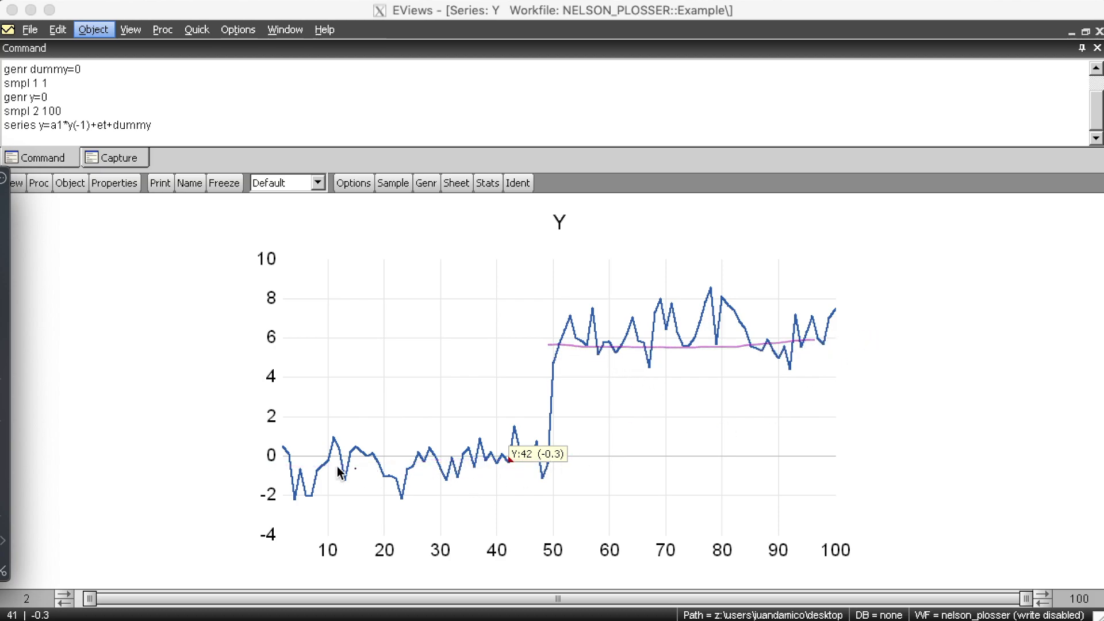
left_click_drag(281, 470, 509, 464)
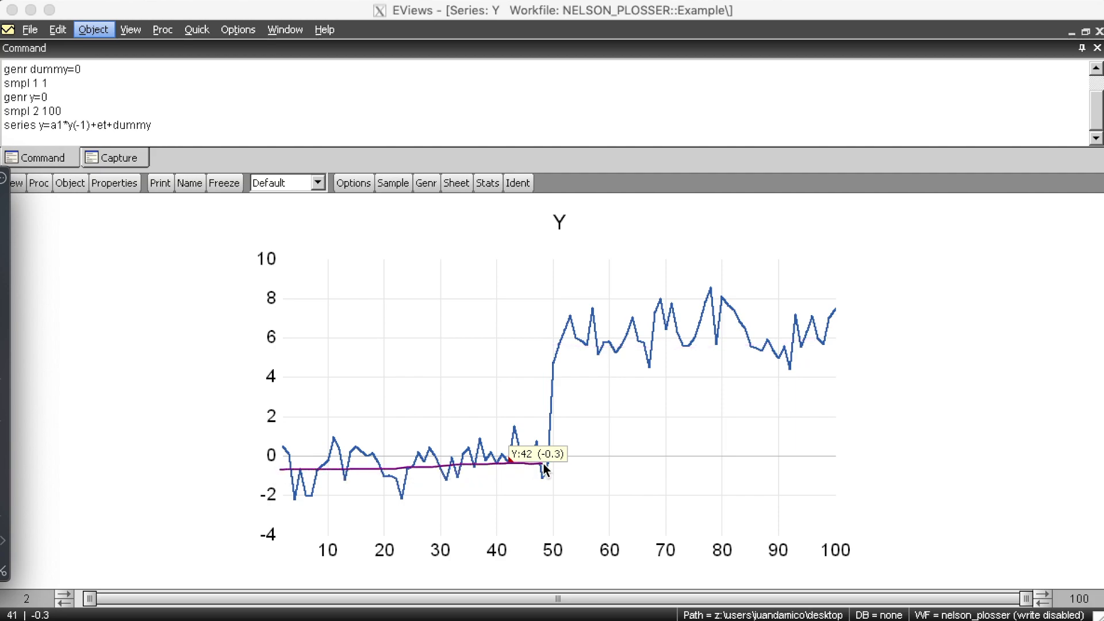
left_click_drag(560, 353, 851, 346)
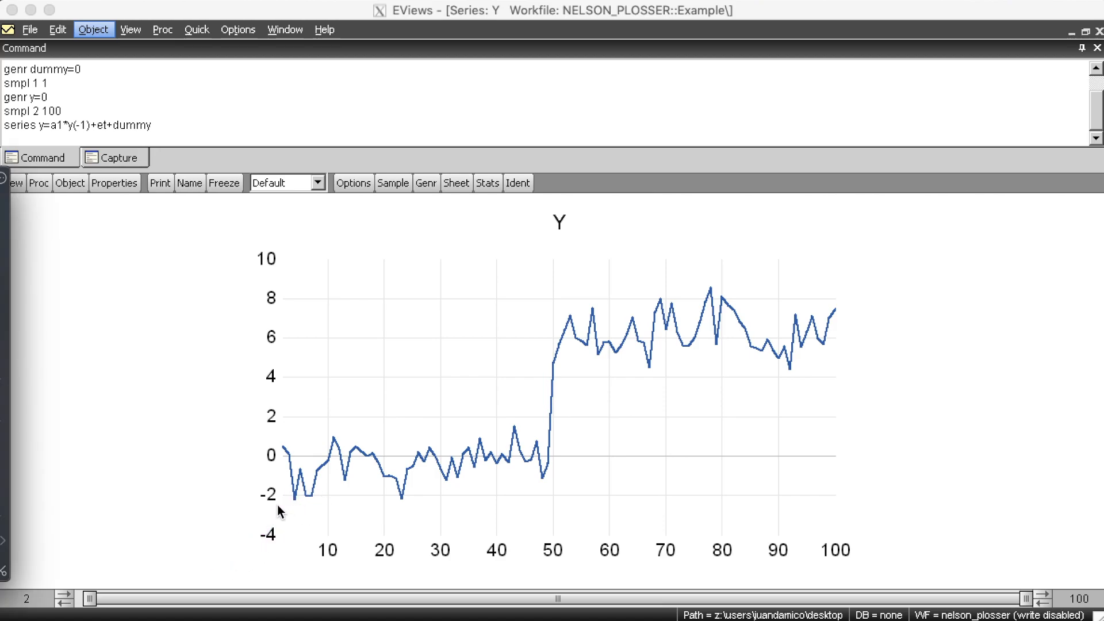
Draw rising freehand trend lines across the whole y graph through the break, and leave drawing mode
left_click_drag(461, 441, 828, 321)
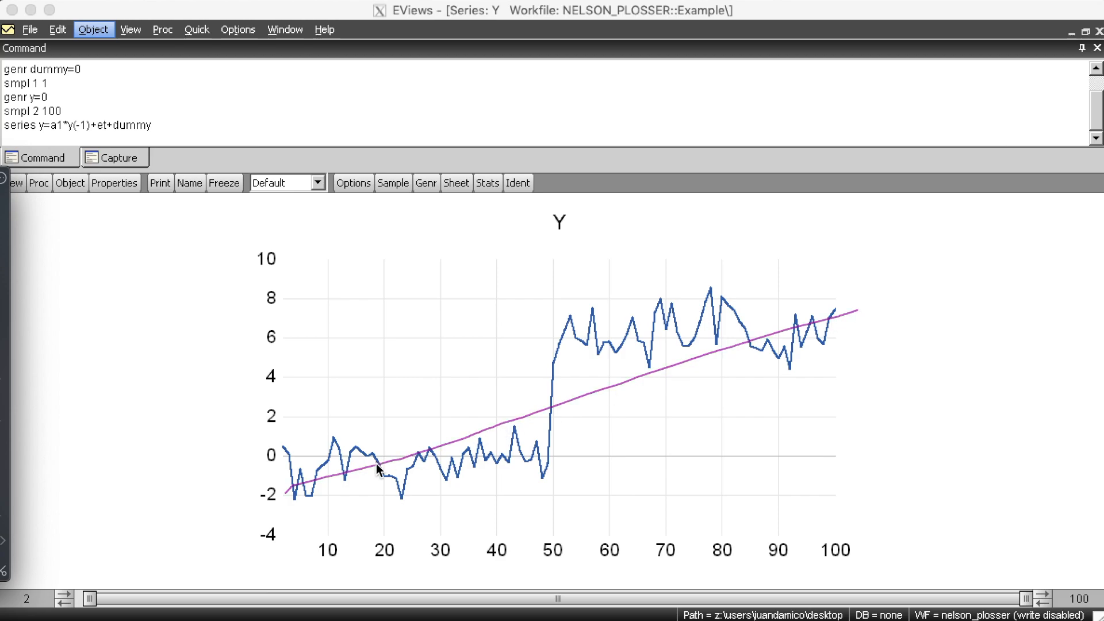
left_click_drag(293, 487, 806, 296)
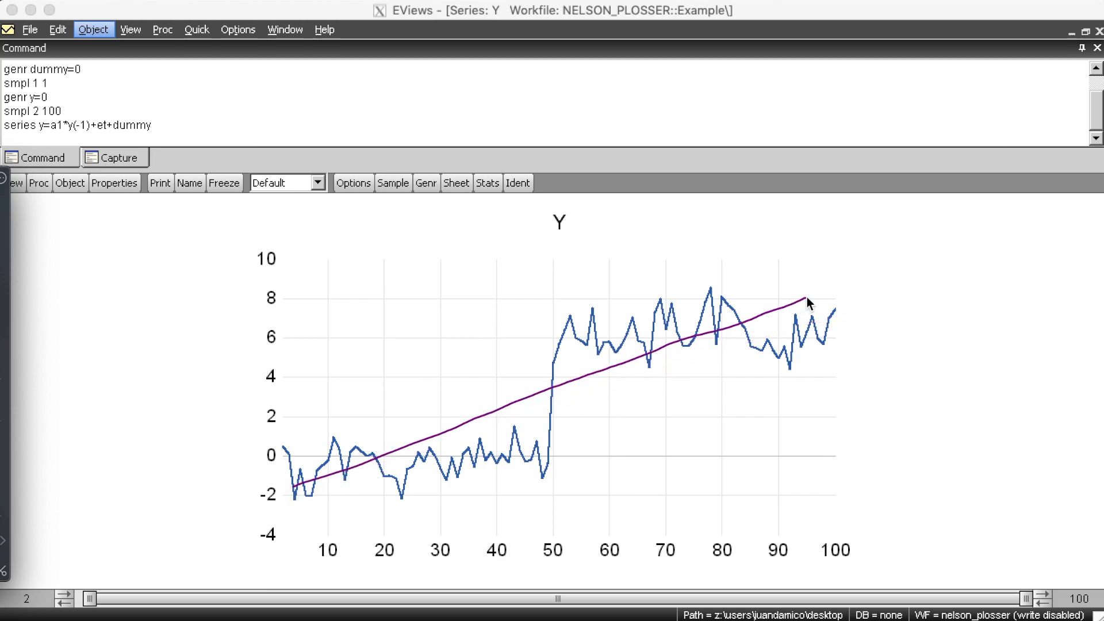
key("Escape")
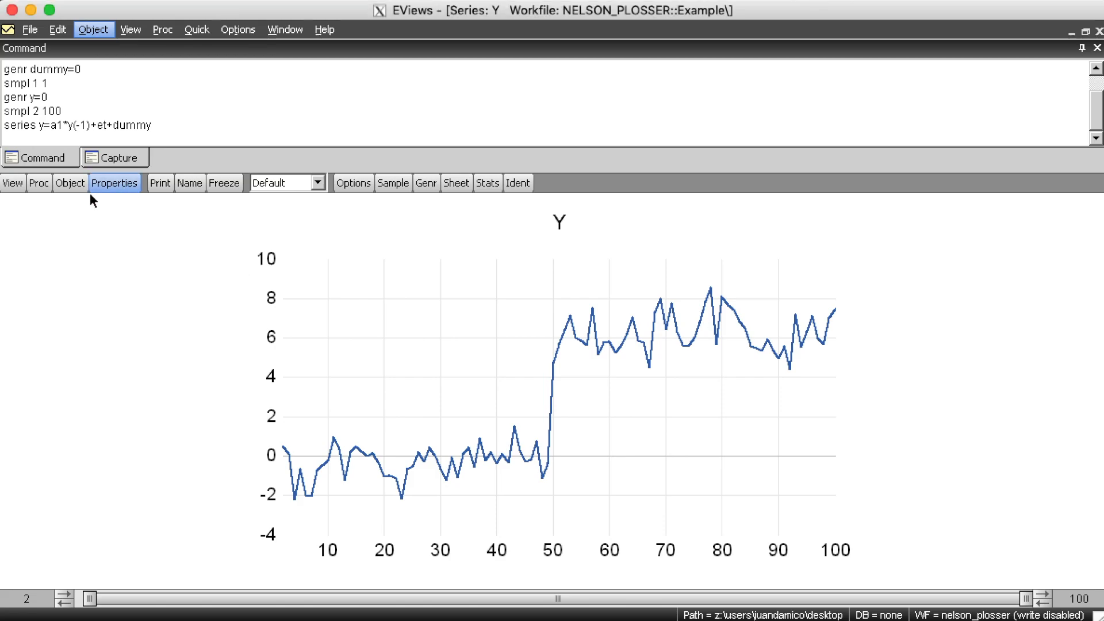
Run an Augmented Dickey-Fuller test on the level of y with no intercept or trend, using automatic Schwarz lag selection
left_click(22, 184)
mouse_move(68, 361)
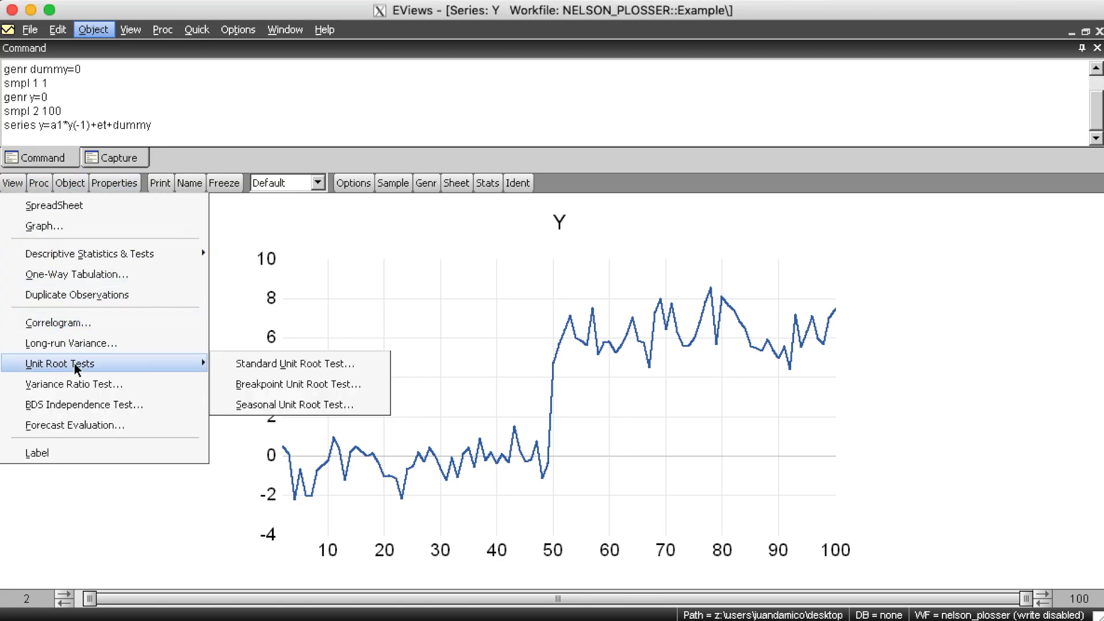
left_click(261, 364)
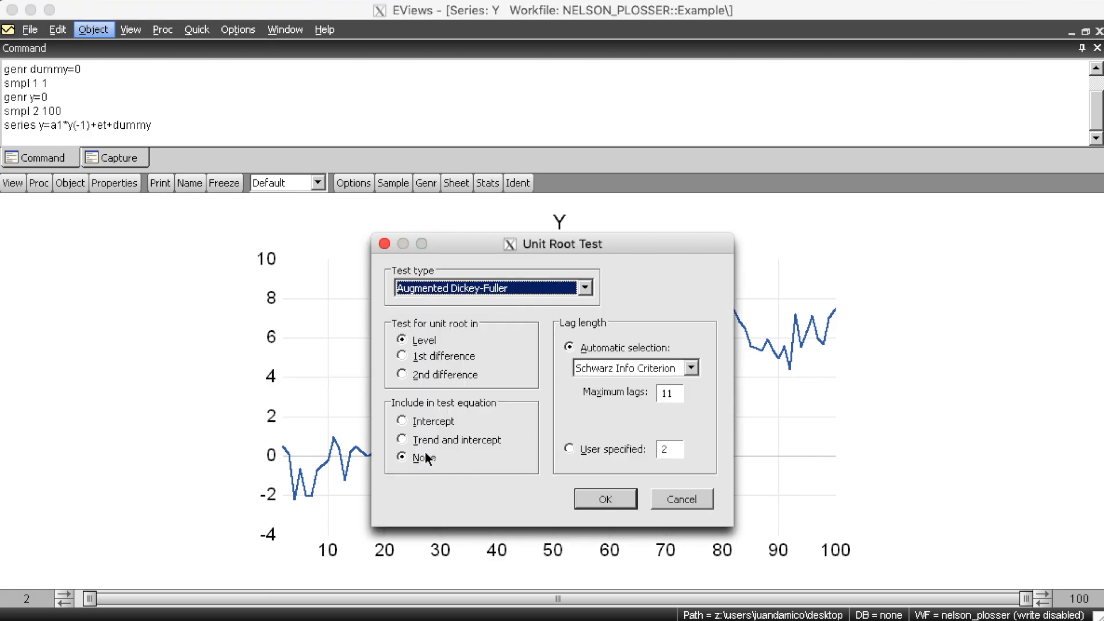
left_click(601, 499)
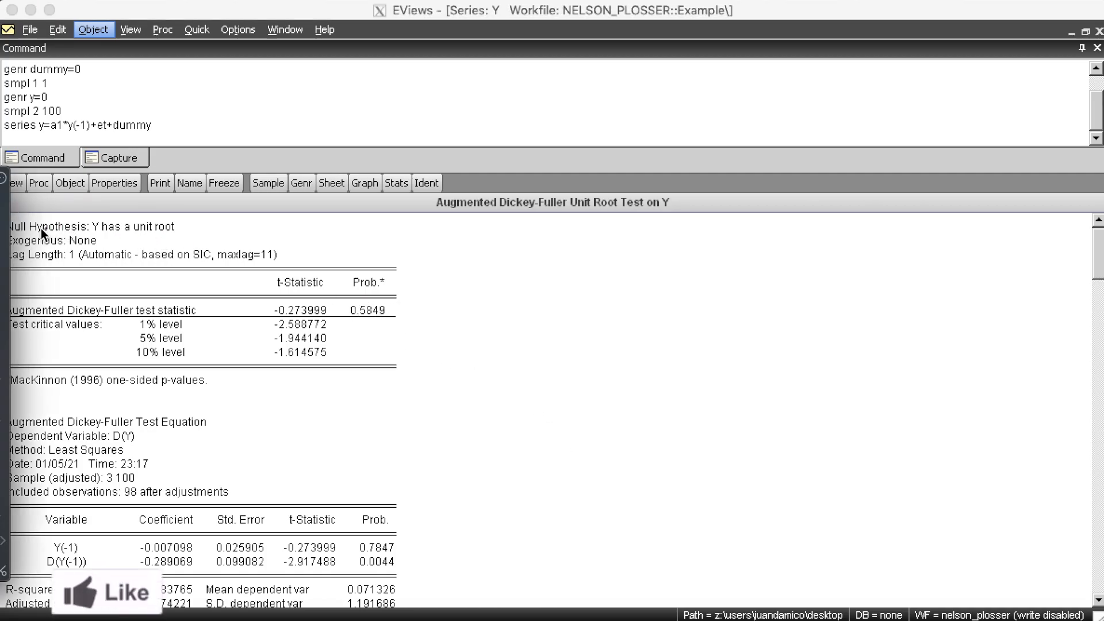
Mark the null hypothesis and the probability in the unit root test output by freehand, and close the y series
mouse_move(29, 231)
left_mouse_down()
mouse_move(182, 234)
mouse_move(144, 217)
mouse_move(80, 226)
left_mouse_up()
mouse_move(346, 317)
left_mouse_down()
mouse_move(399, 320)
mouse_move(354, 266)
left_mouse_up()
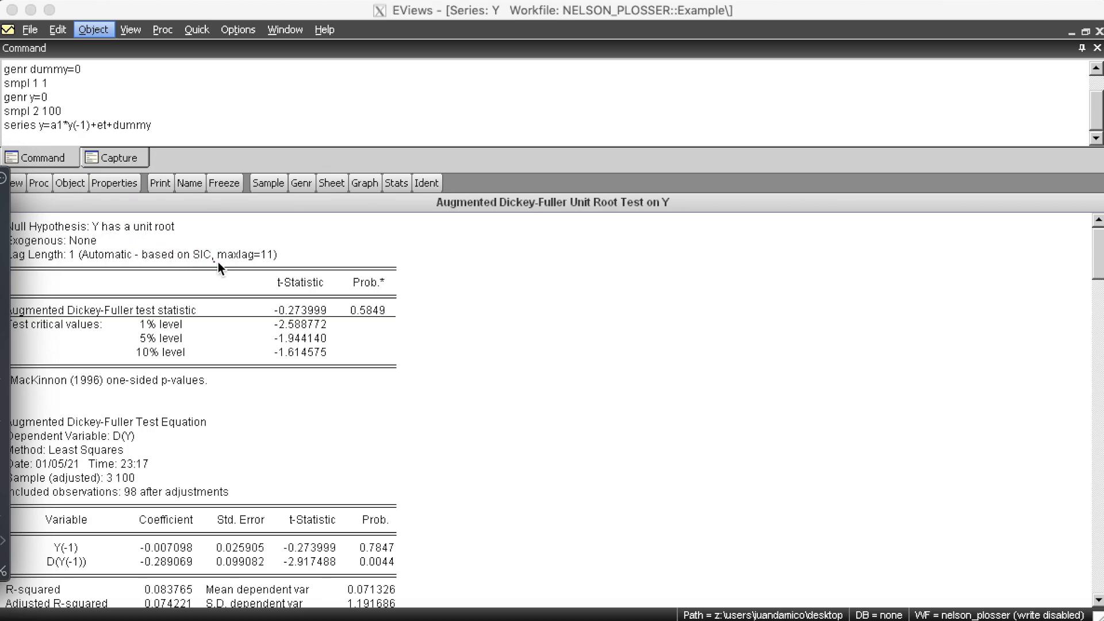
key("Escape")
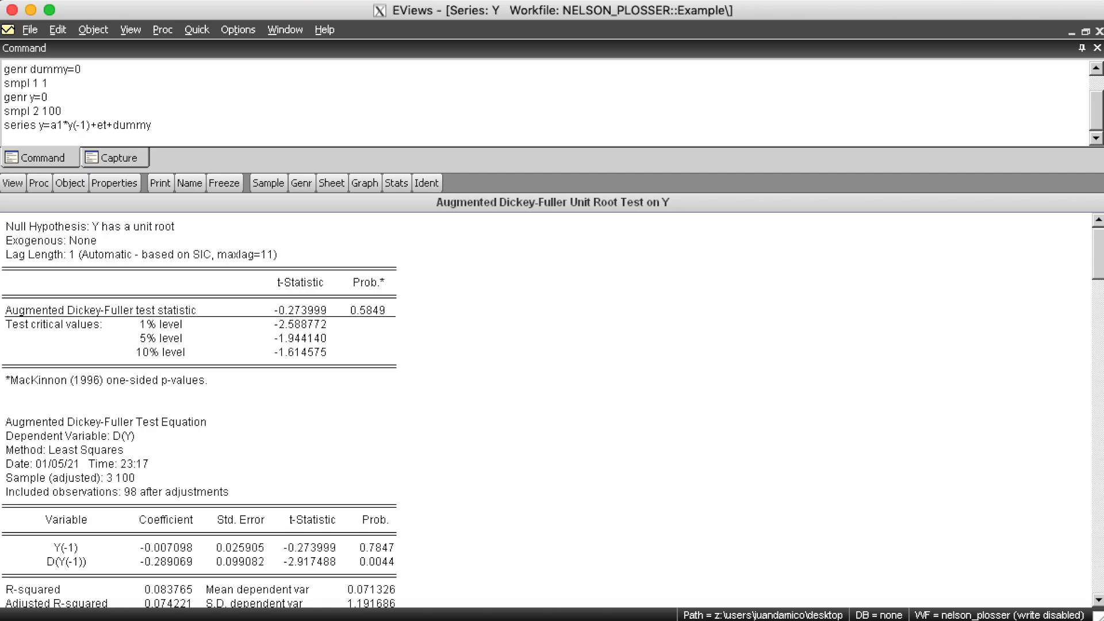
left_click(1098, 31)
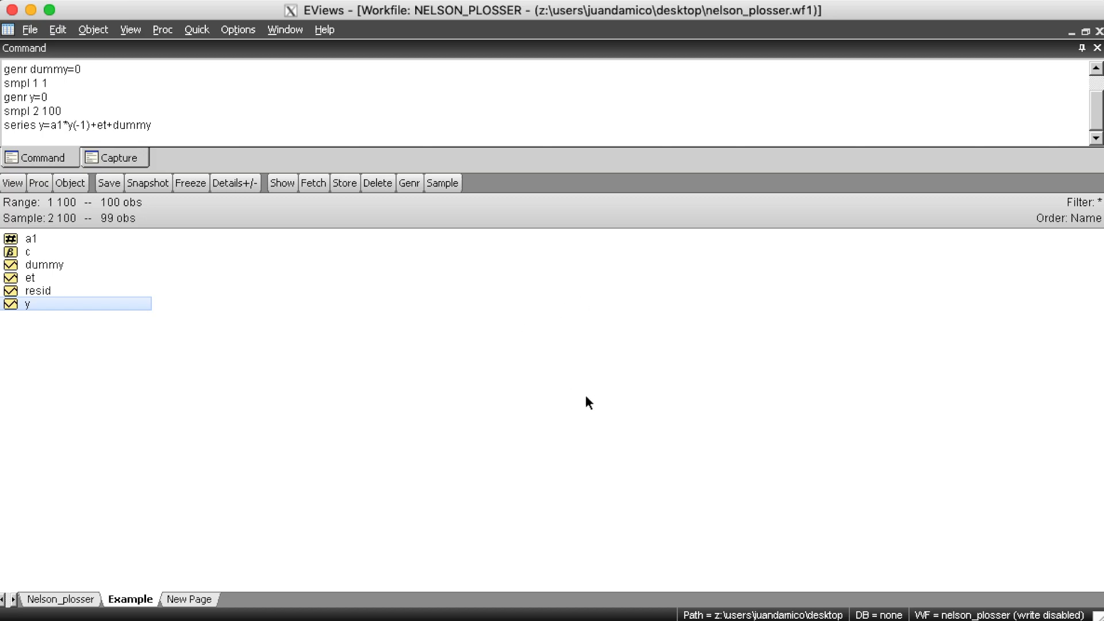
Switch to the slides in Preview and advance to the slide on breaking the sample into two
key("super+Tab")
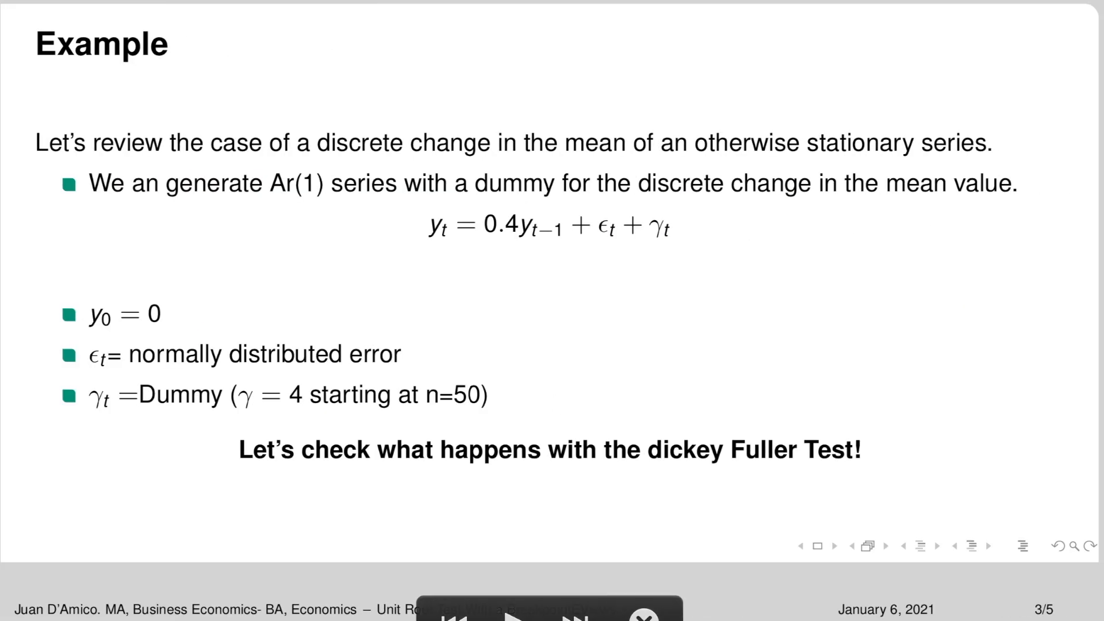
key("Right")
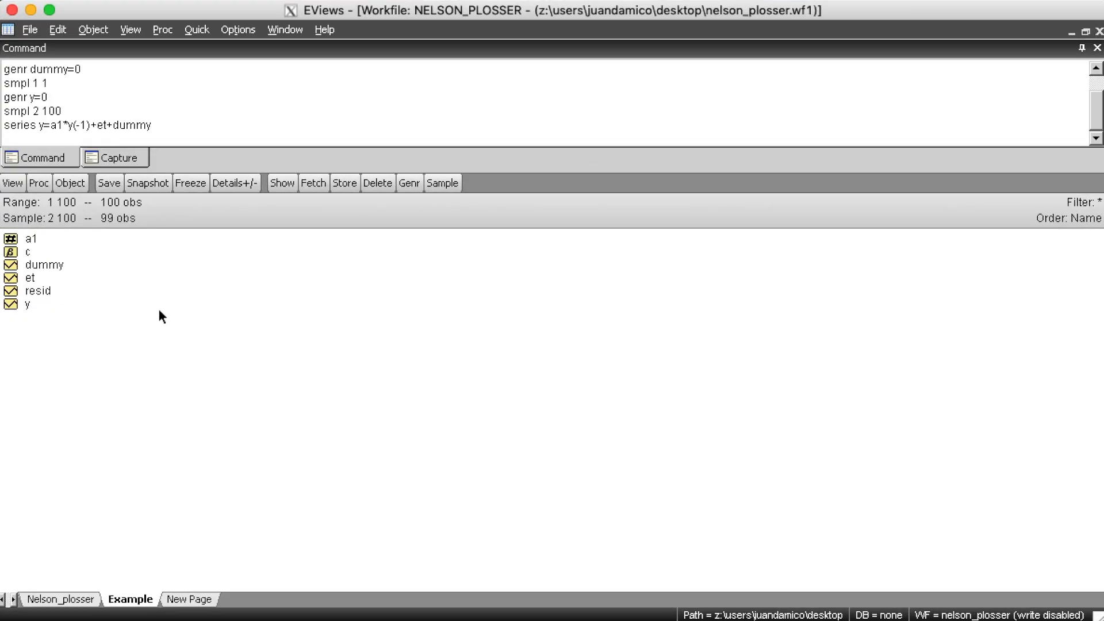
Restrict the workfile sample to the pre-break observations 2 49
double_click(61, 217)
left_click(451, 336)
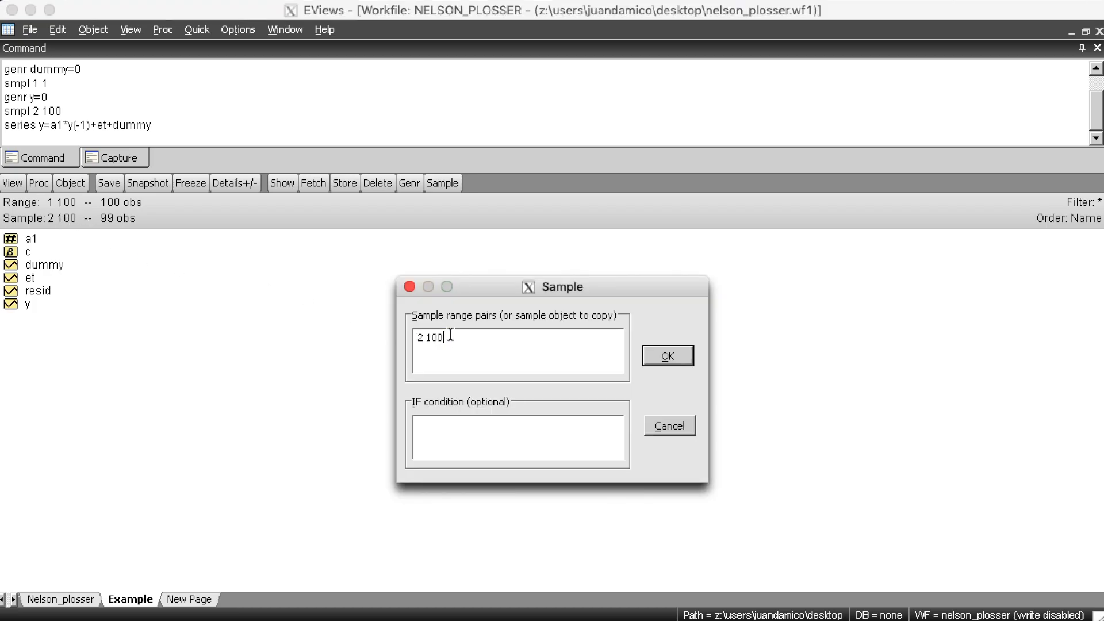
key("BackSpace")
key("BackSpace")
key("BackSpace")
type("49")
left_click(665, 358)
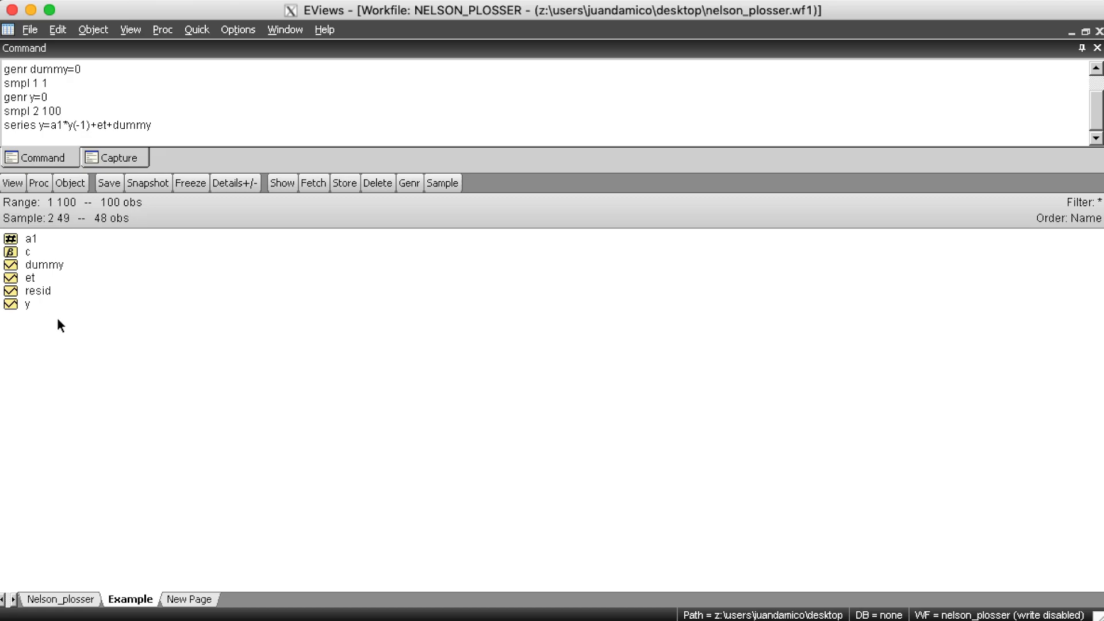
Run an Augmented Dickey-Fuller test on the level of y with no intercept or trend for the pre-break sample, and close the series
double_click(30, 304)
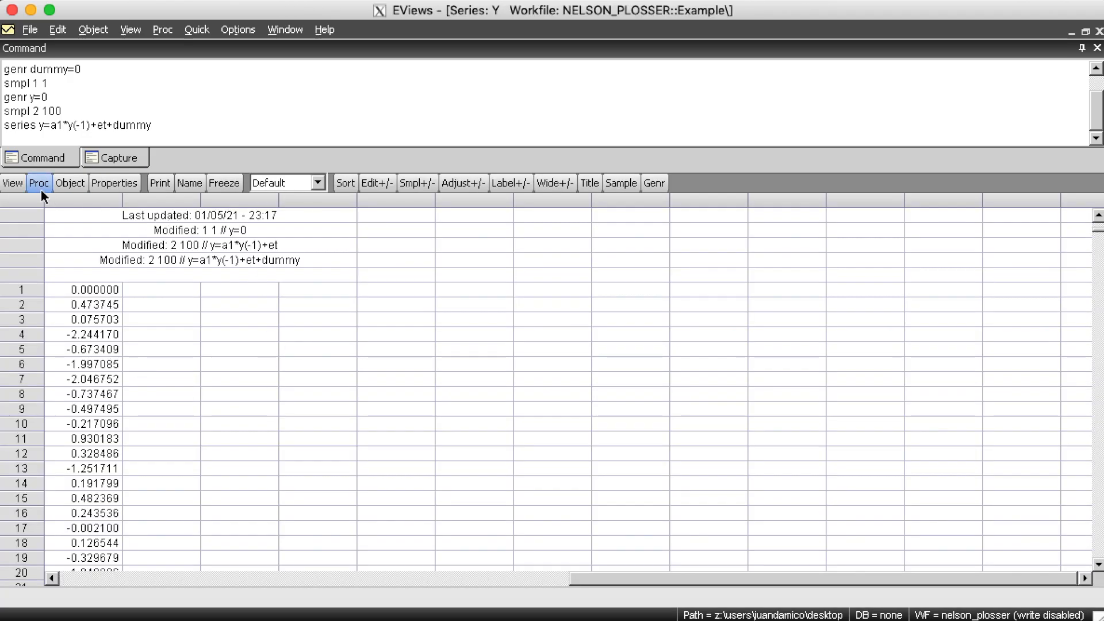
left_click(17, 187)
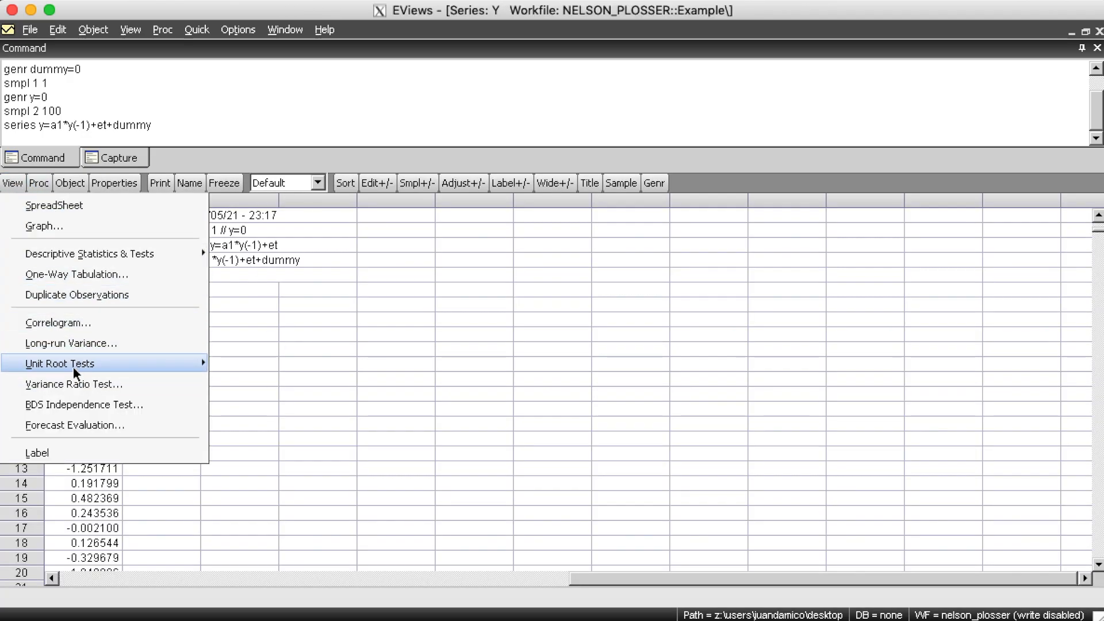
mouse_move(73, 365)
left_click(251, 364)
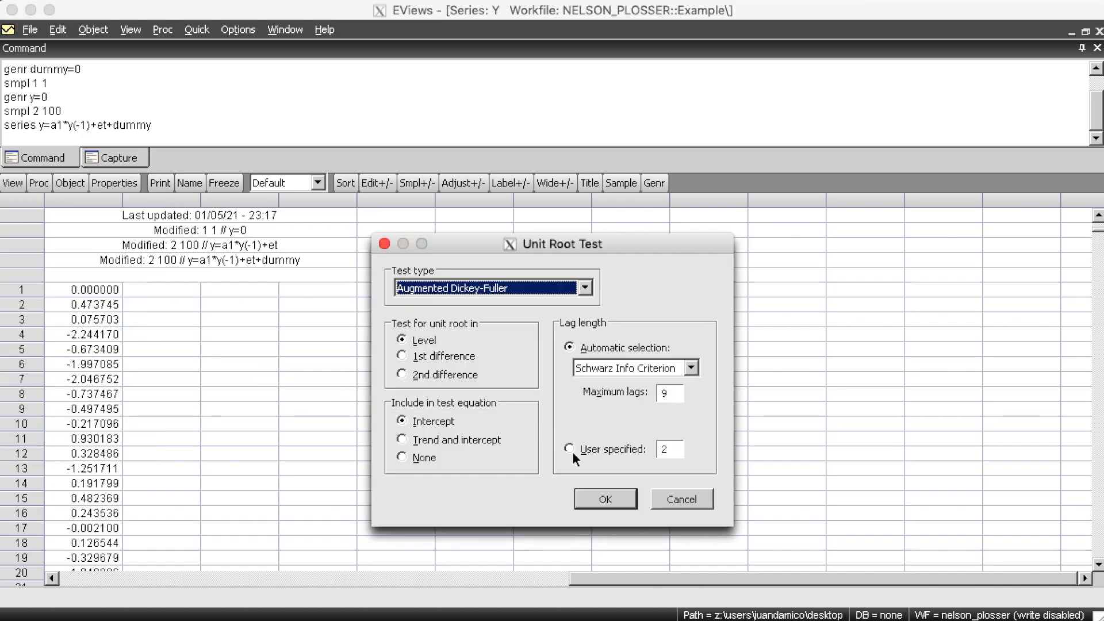
left_click(416, 457)
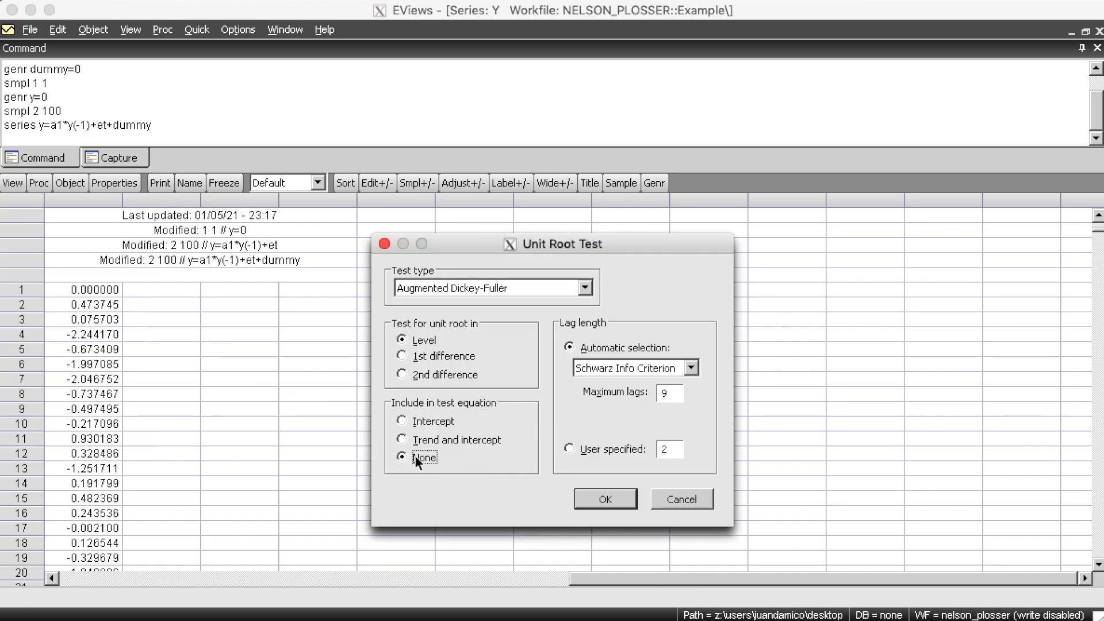
left_click(584, 498)
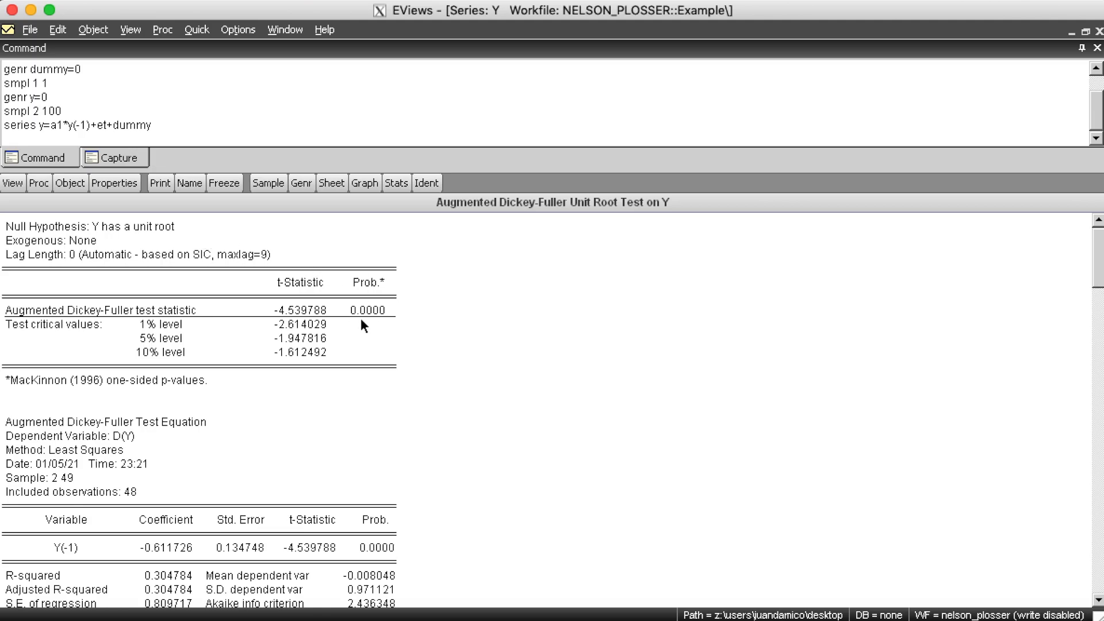
left_click(1099, 31)
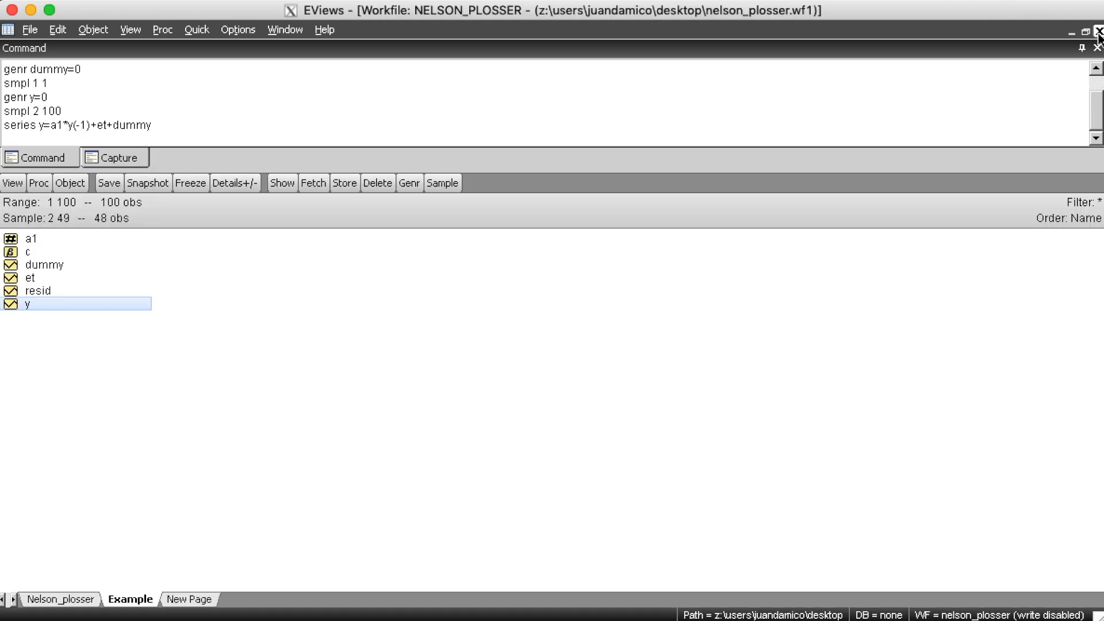
left_click(411, 352)
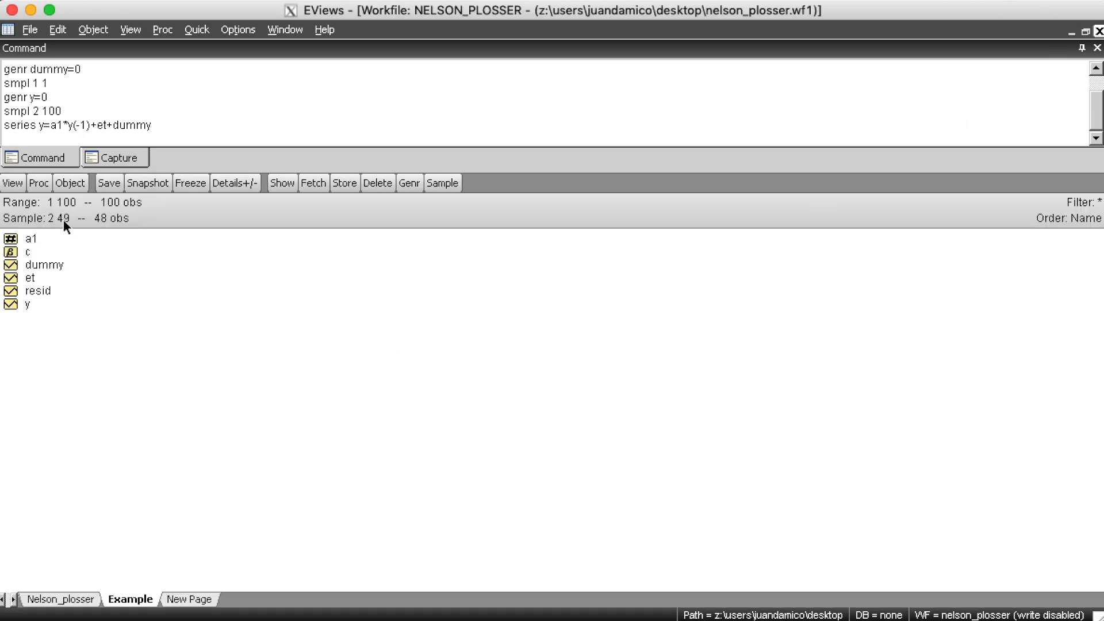
Change the workfile sample to the post-break observations 50 100
double_click(63, 225)
left_click(458, 339)
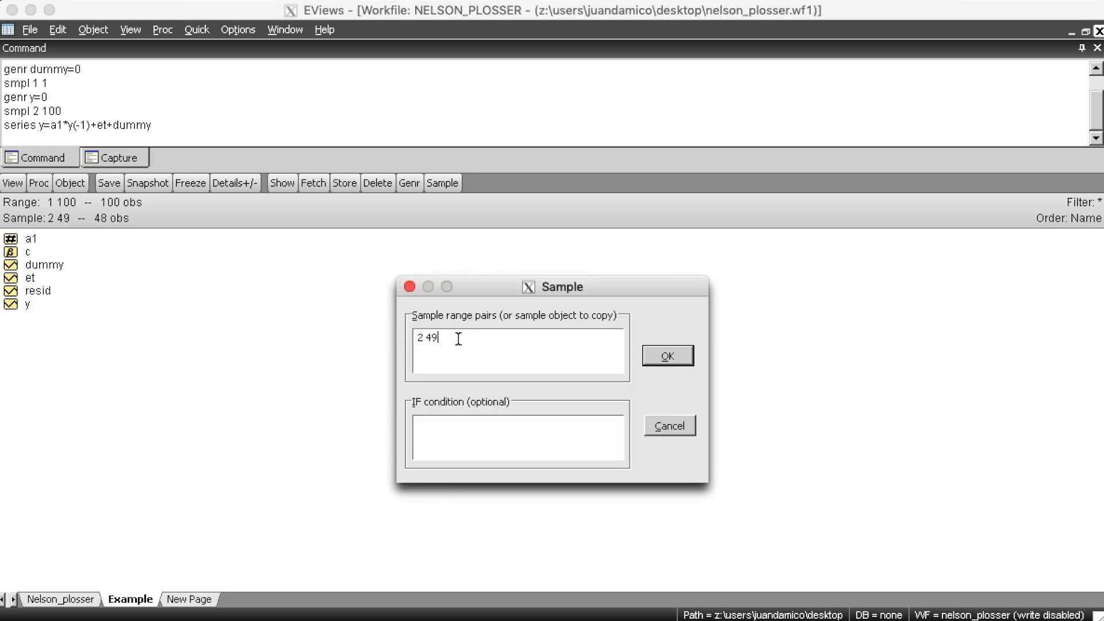
key("BackSpace")
key("BackSpace")
key("BackSpace")
key("BackSpace")
type("50 100")
key("Return")
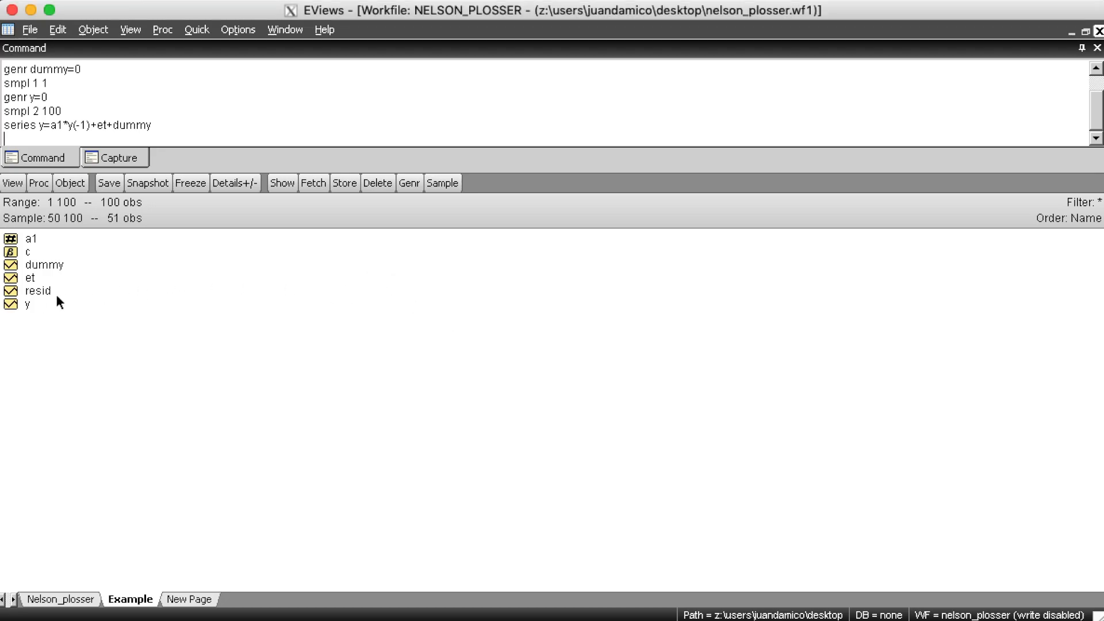
Run an Augmented Dickey-Fuller test on the level of y with an intercept for the post-break sample, and close the series
double_click(36, 304)
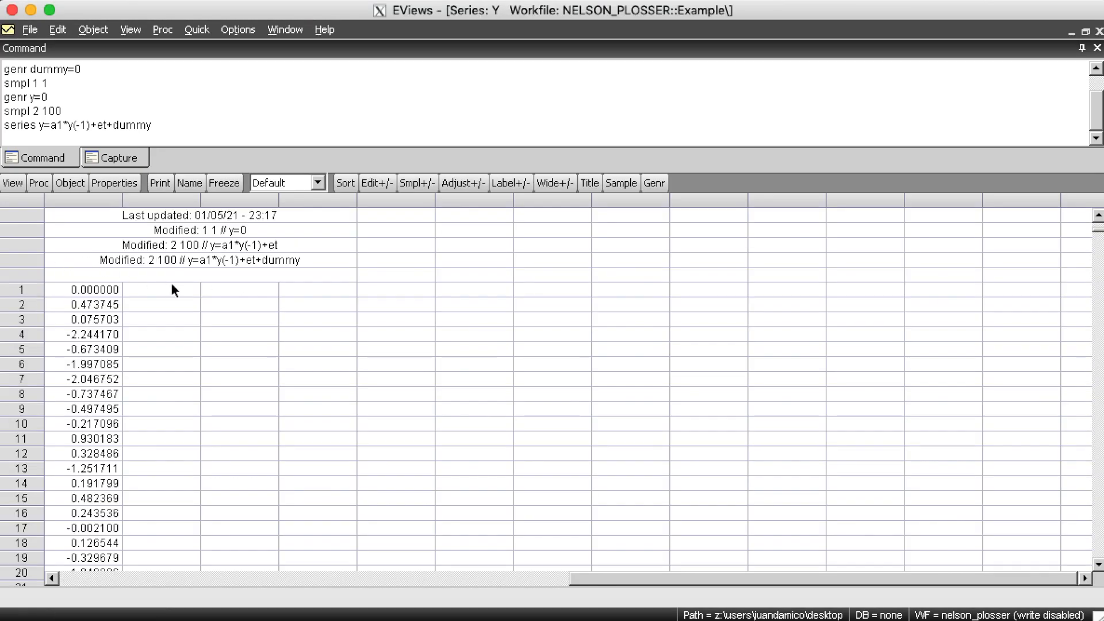
left_click(13, 183)
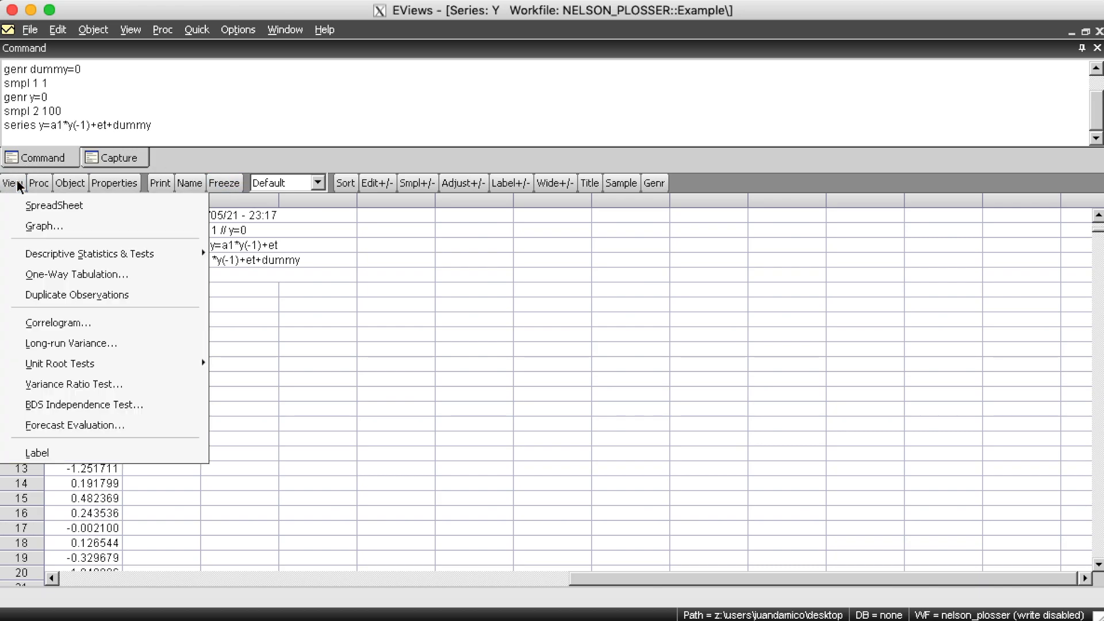
mouse_move(74, 361)
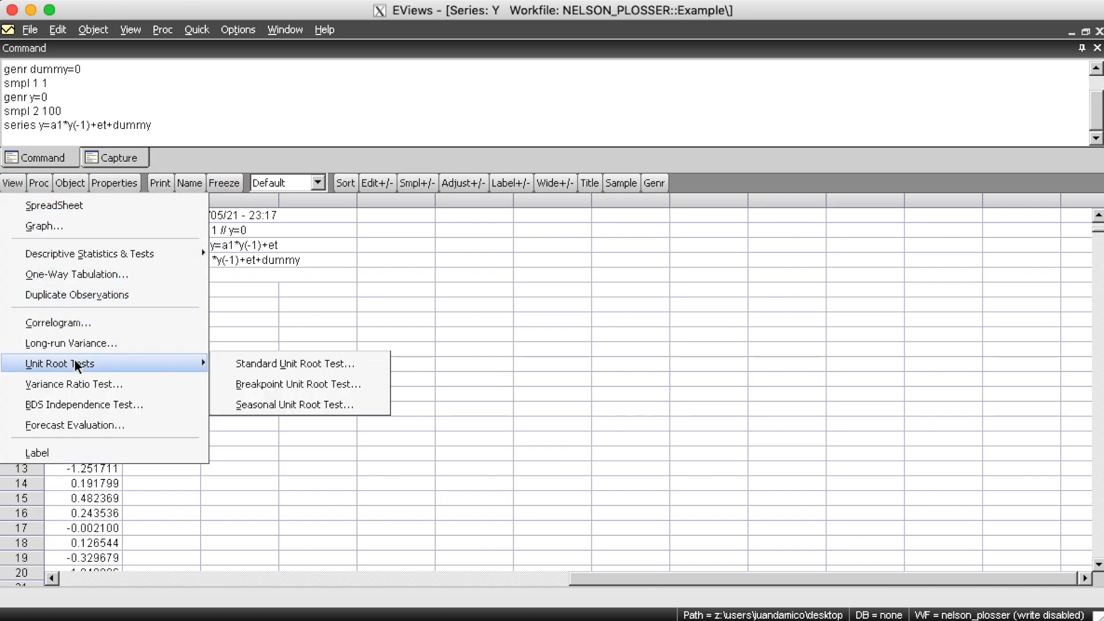
left_click(243, 364)
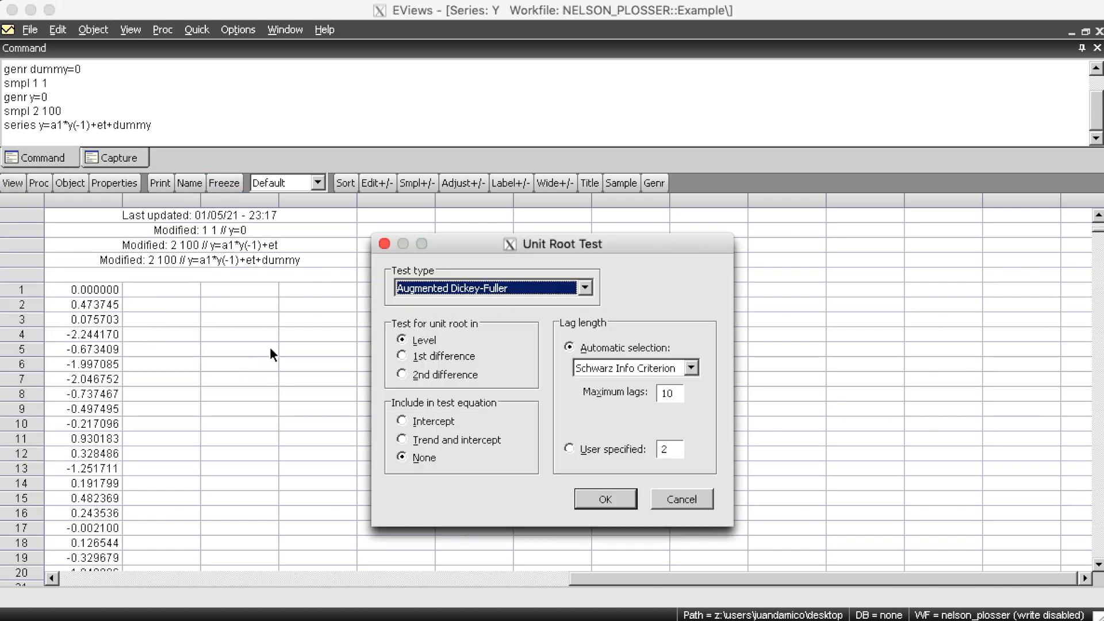
left_click(433, 420)
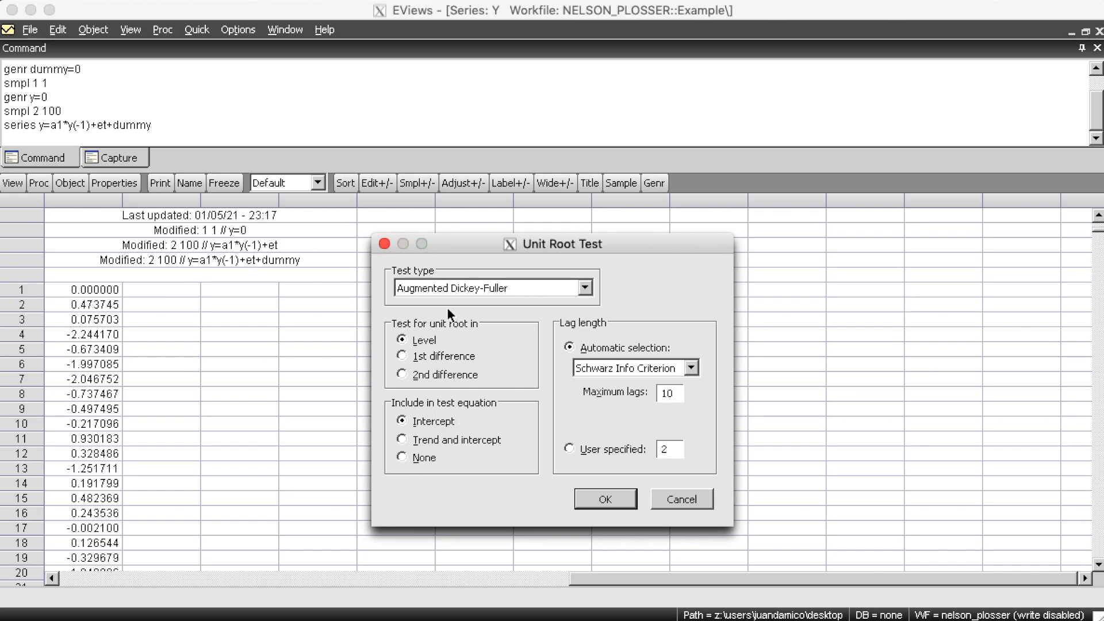
left_click(599, 499)
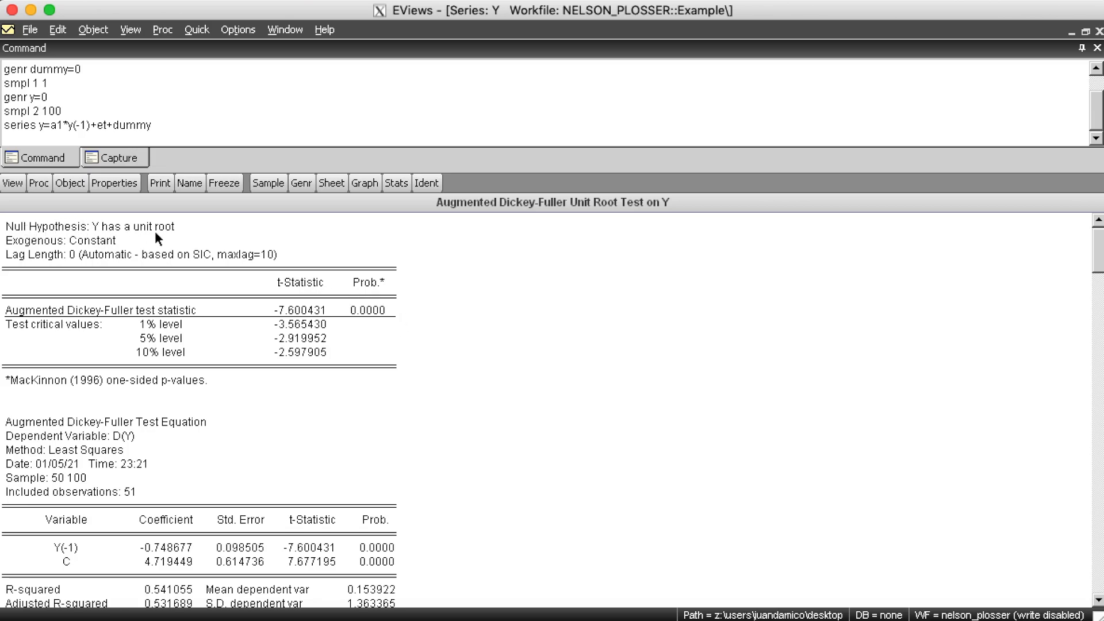
left_click(1098, 31)
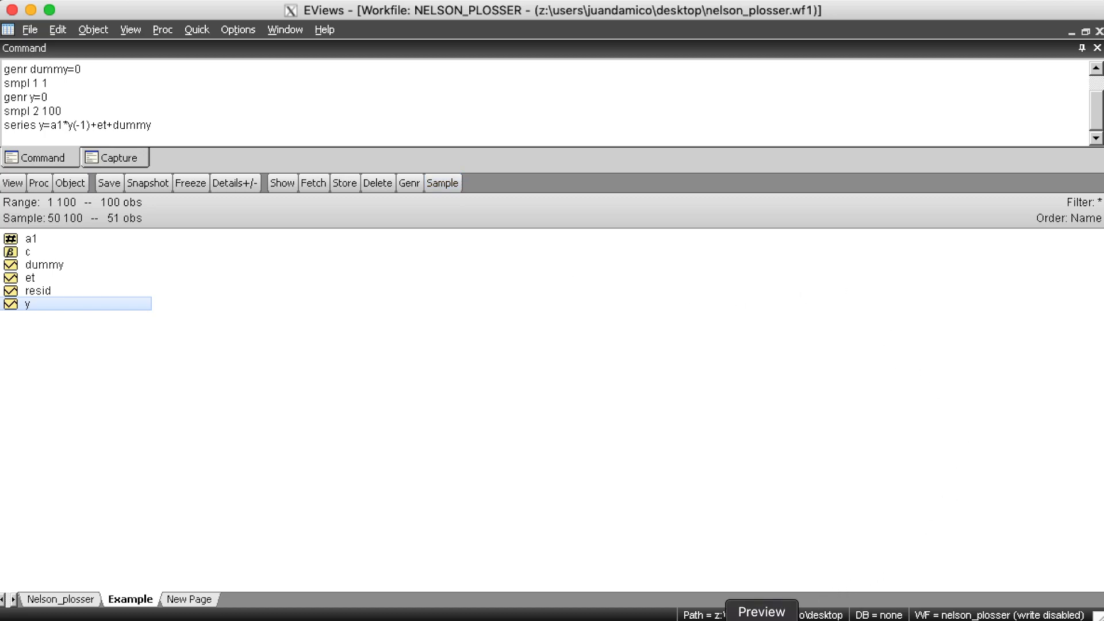
Switch to the slides in Preview and advance to the slide on the unit root test with structural break
left_click(762, 620)
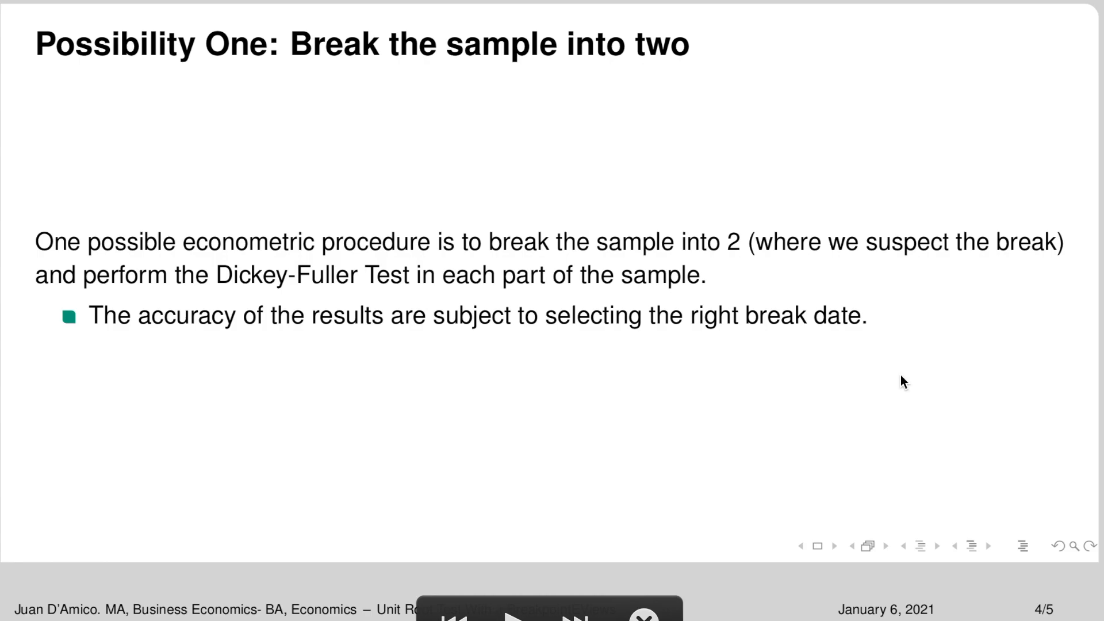
key("Right")
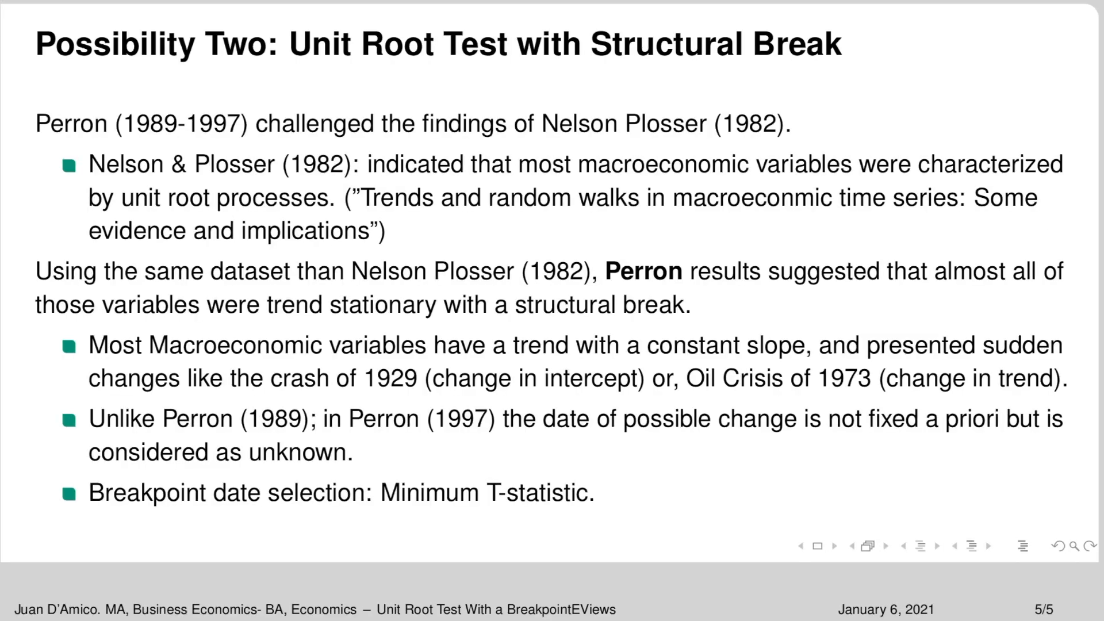